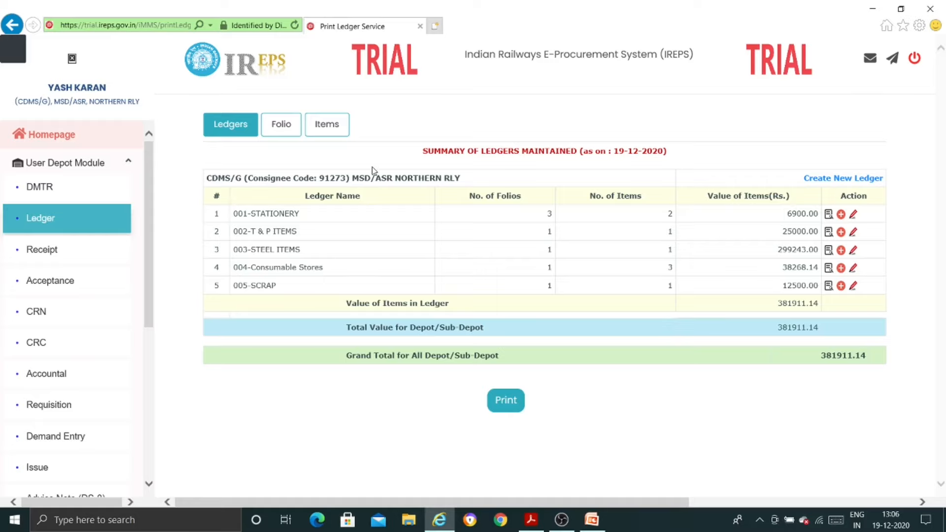
Filter the ledger folio items by "soap" and generate the ledger report for the soap toilet cake item
{"action": "left_click", "coordinate": [328, 124]}
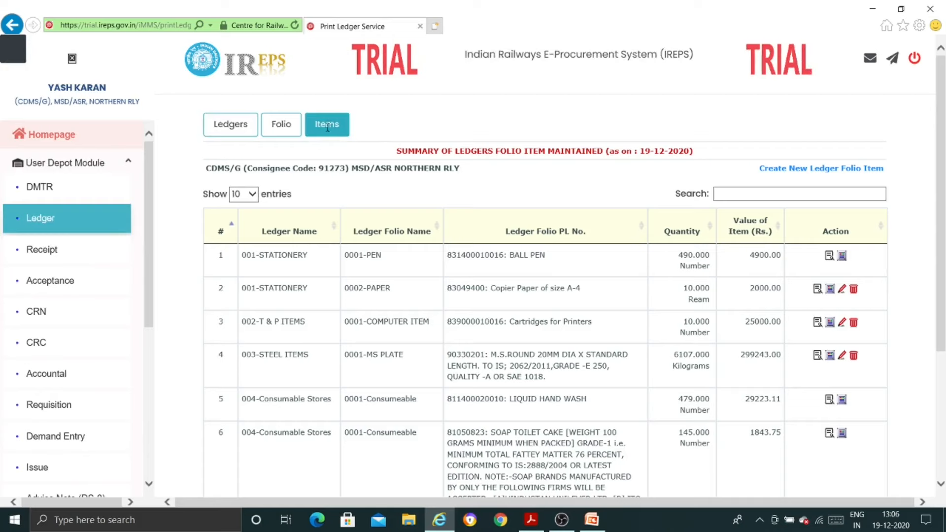
{"action": "scroll", "coordinate": [642, 447], "scroll_direction": "down", "scroll_amount": 2}
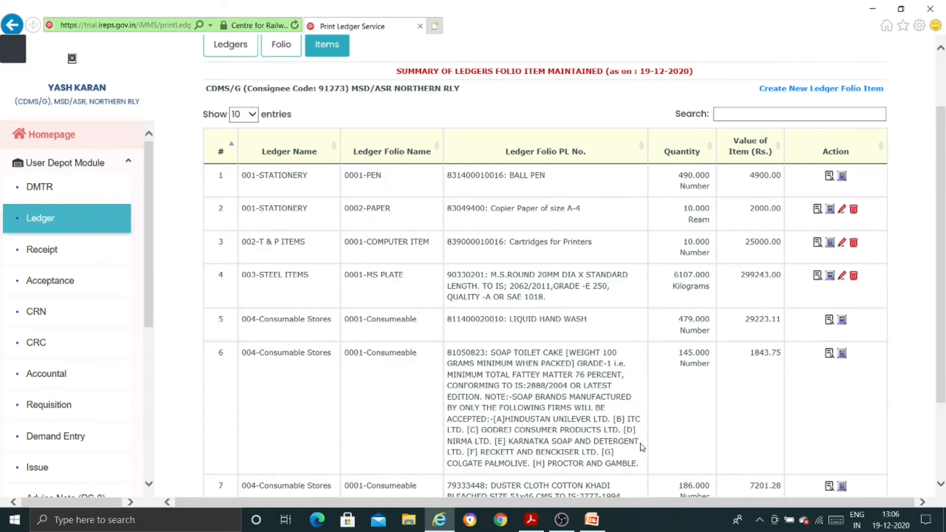
{"action": "scroll", "coordinate": [793, 196], "scroll_direction": "up", "scroll_amount": 2}
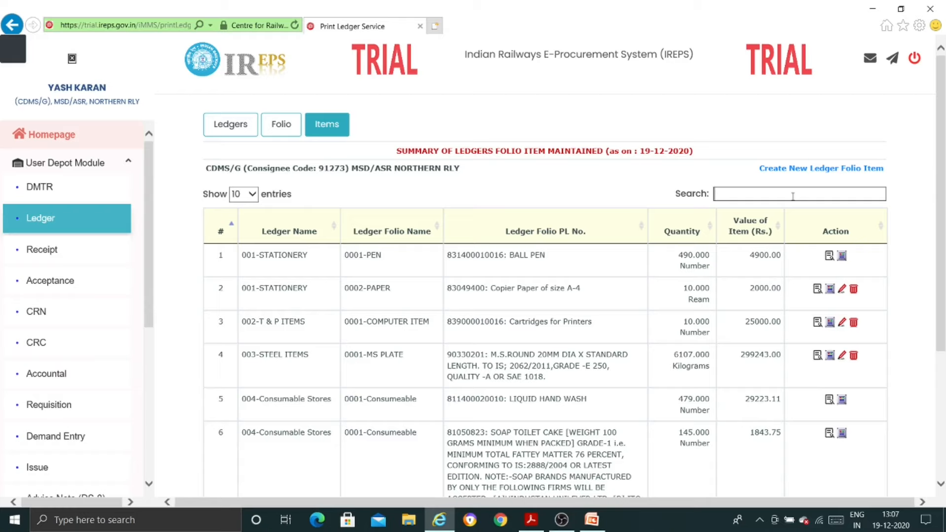
{"action": "type", "text": "soap"}
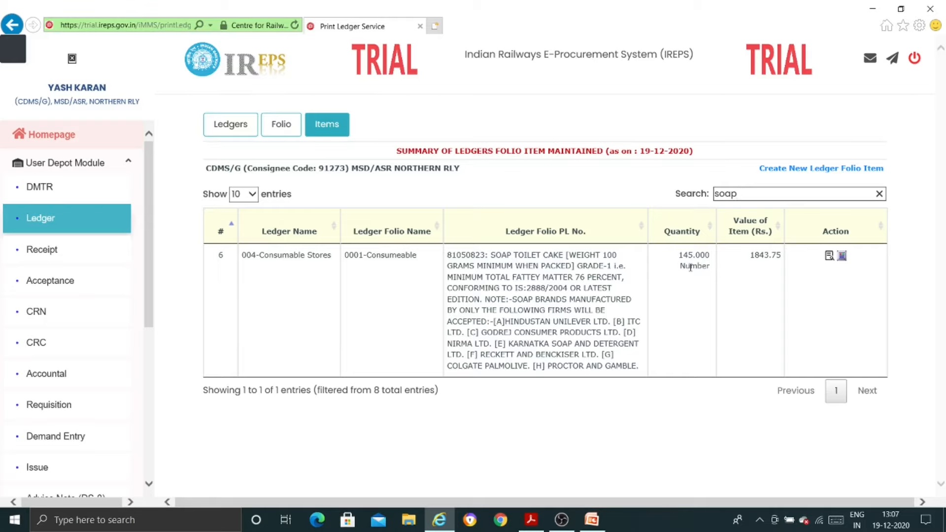
{"action": "left_click", "coordinate": [829, 256]}
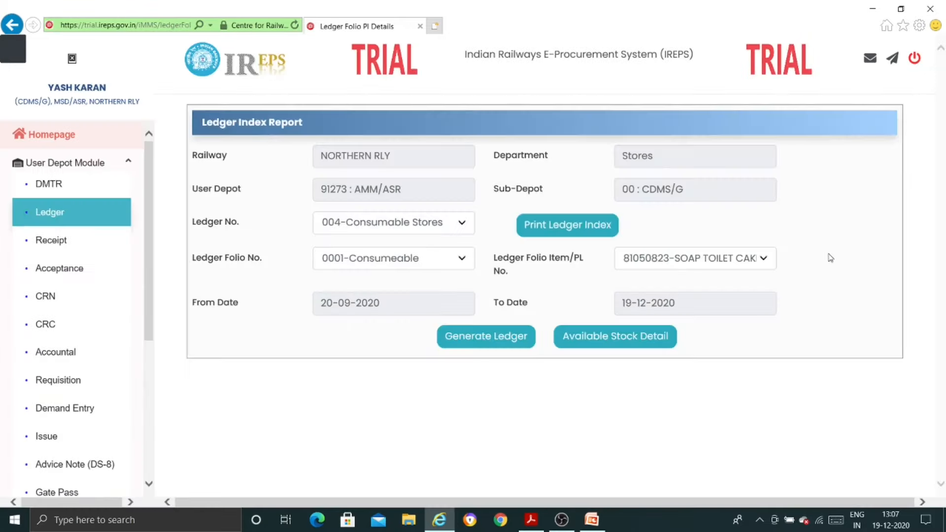
{"action": "left_click", "coordinate": [487, 340]}
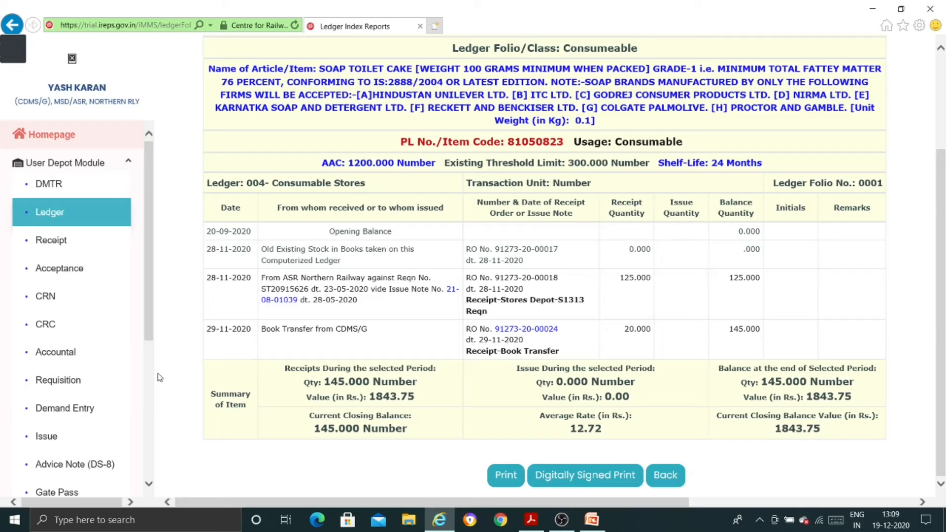
Open a new S-1313 stores depot requisition form and look over its fields
{"action": "left_click", "coordinate": [60, 380]}
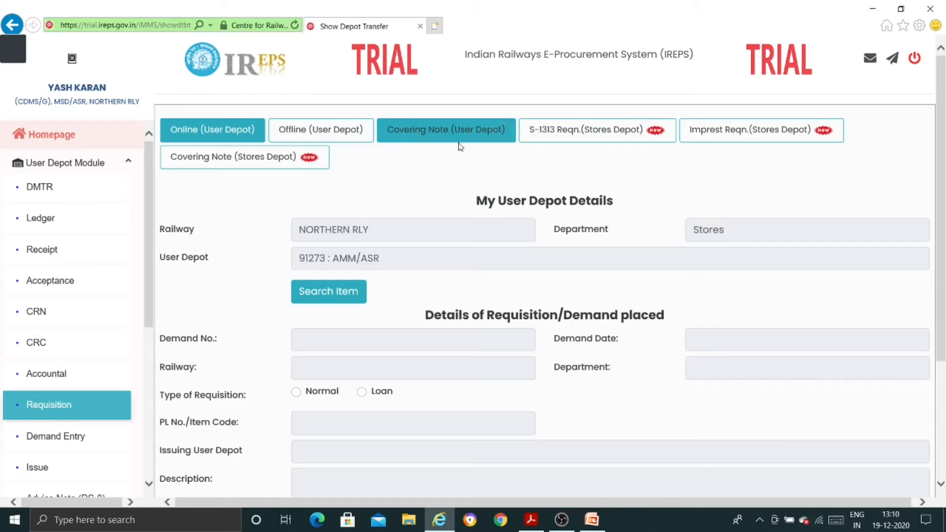
{"action": "left_click", "coordinate": [573, 140]}
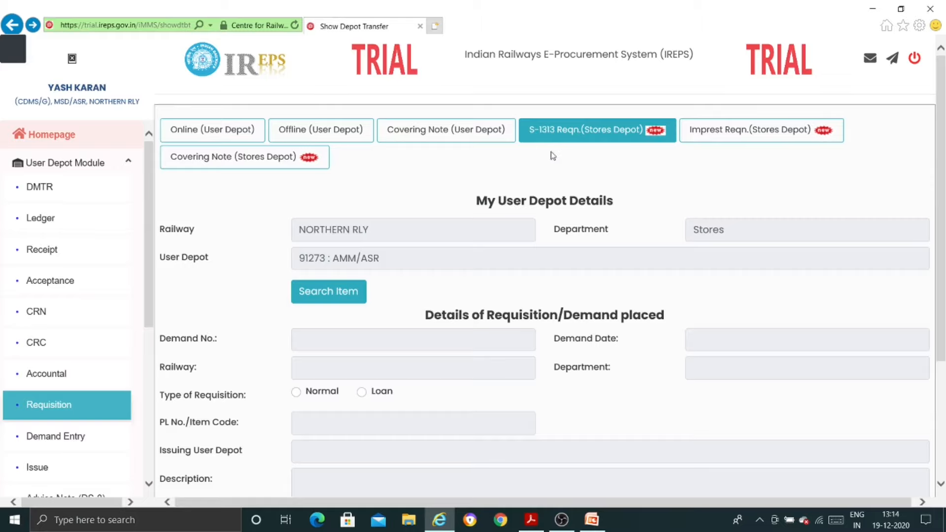
{"action": "left_click", "coordinate": [580, 129]}
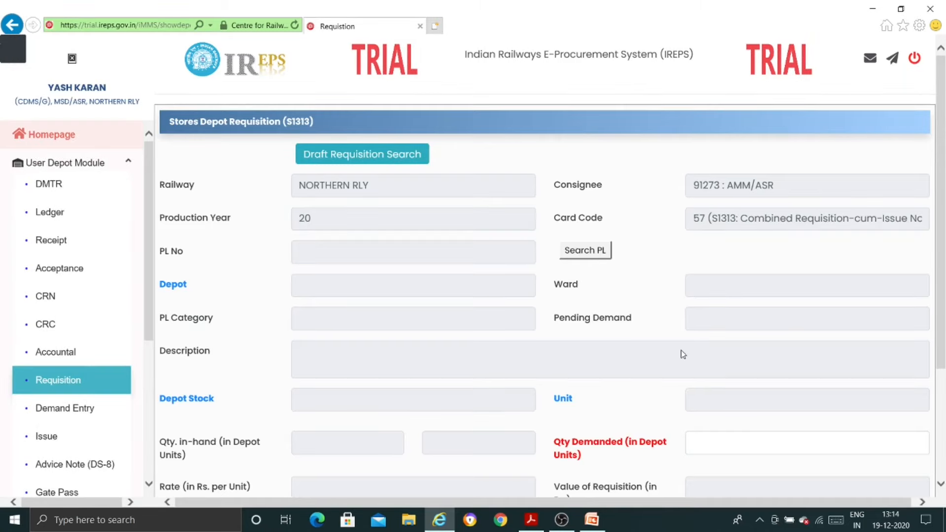
{"action": "scroll", "coordinate": [681, 353], "scroll_direction": "down", "scroll_amount": 3}
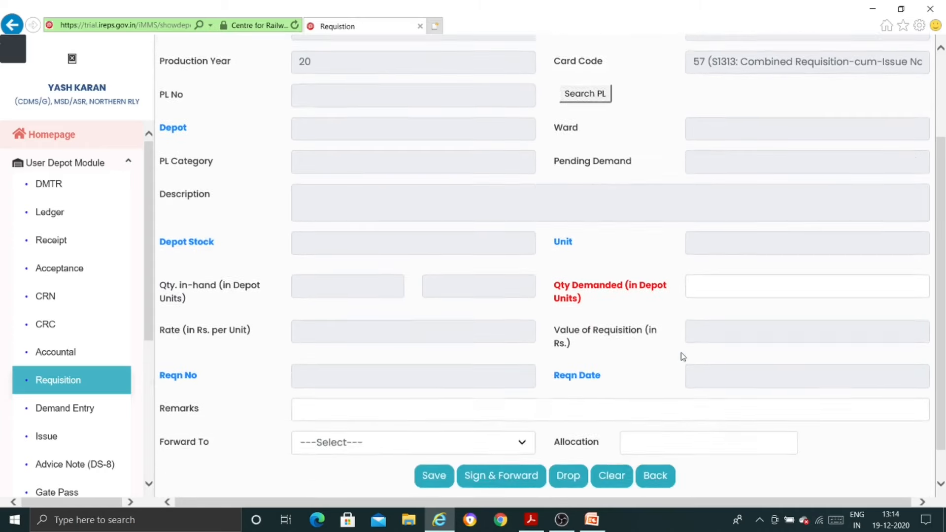
{"action": "scroll", "coordinate": [682, 353], "scroll_direction": "up", "scroll_amount": 3}
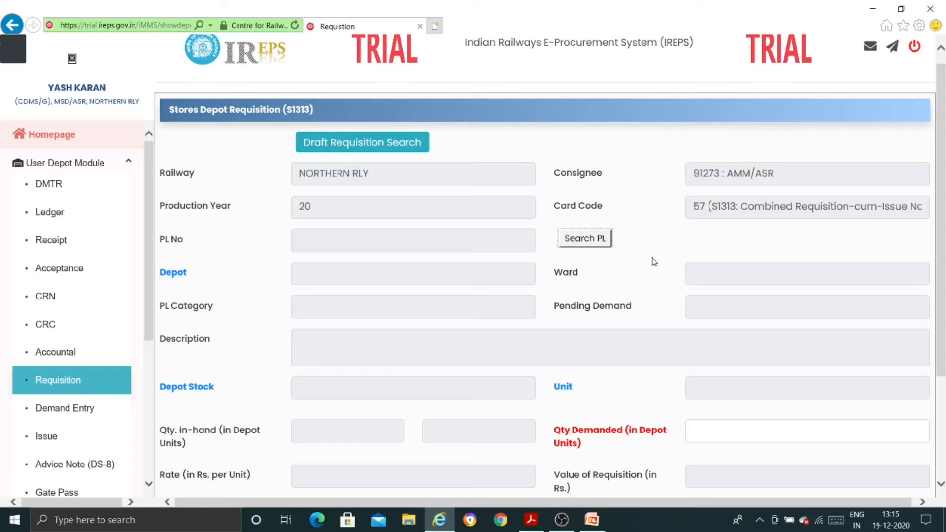
Search the PL items of stores depot 21-ASR for "soap"
{"action": "left_click", "coordinate": [584, 242]}
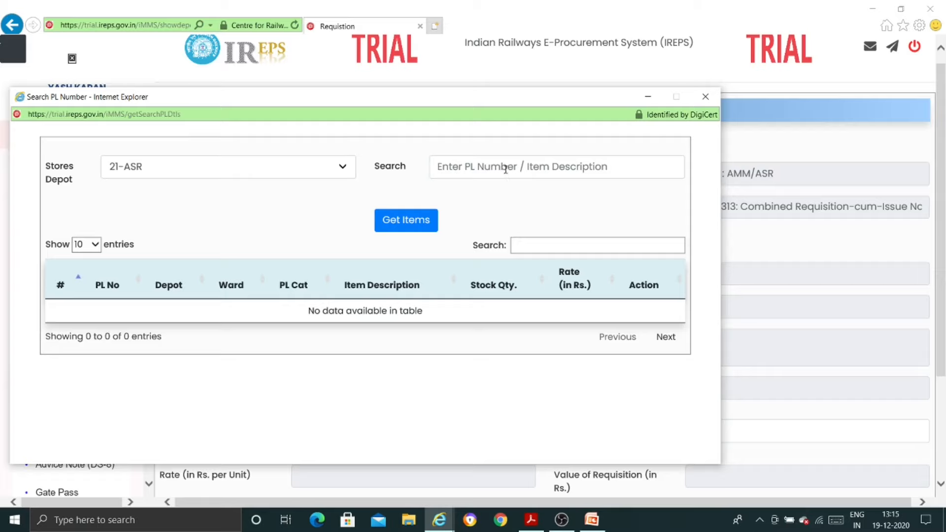
{"action": "left_click", "coordinate": [545, 170]}
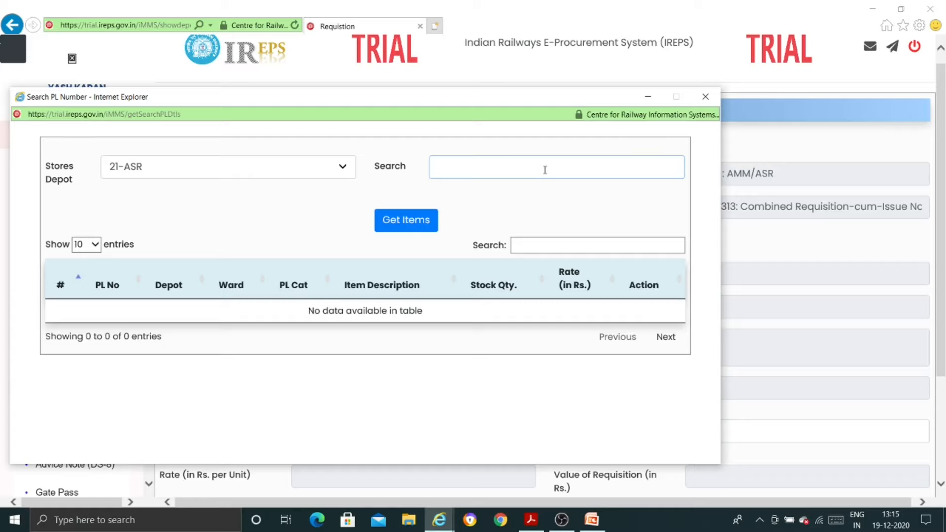
{"action": "type", "text": "soap"}
{"action": "left_click", "coordinate": [410, 223]}
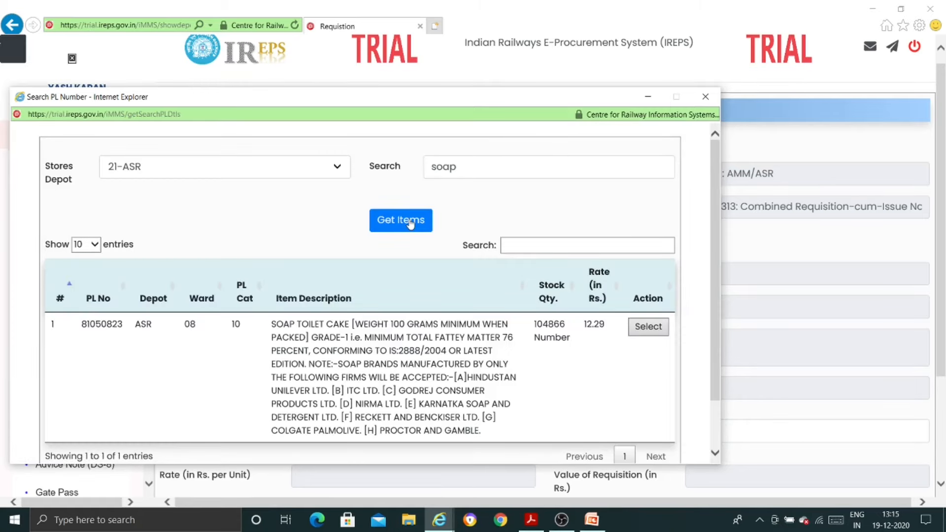
{"action": "scroll", "coordinate": [215, 325], "scroll_direction": "down", "scroll_amount": 1}
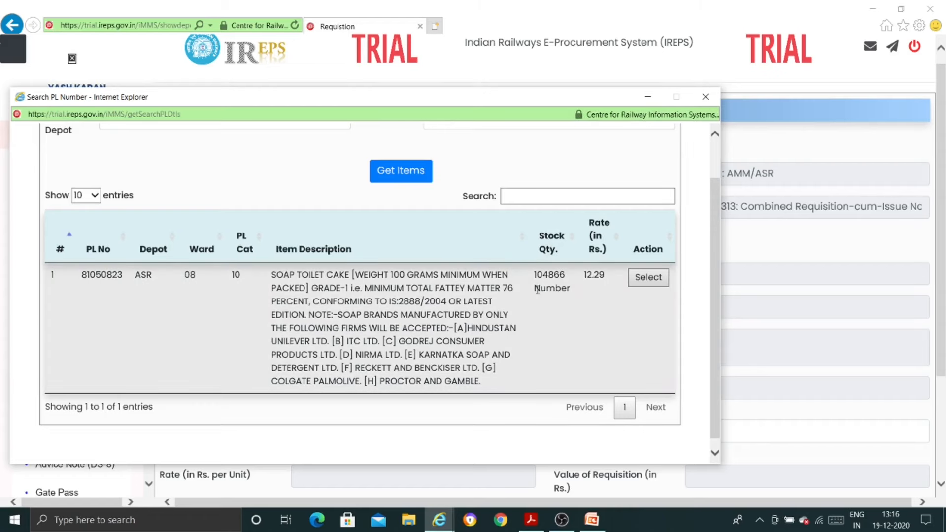
{"action": "scroll", "coordinate": [565, 288], "scroll_direction": "up", "scroll_amount": 1}
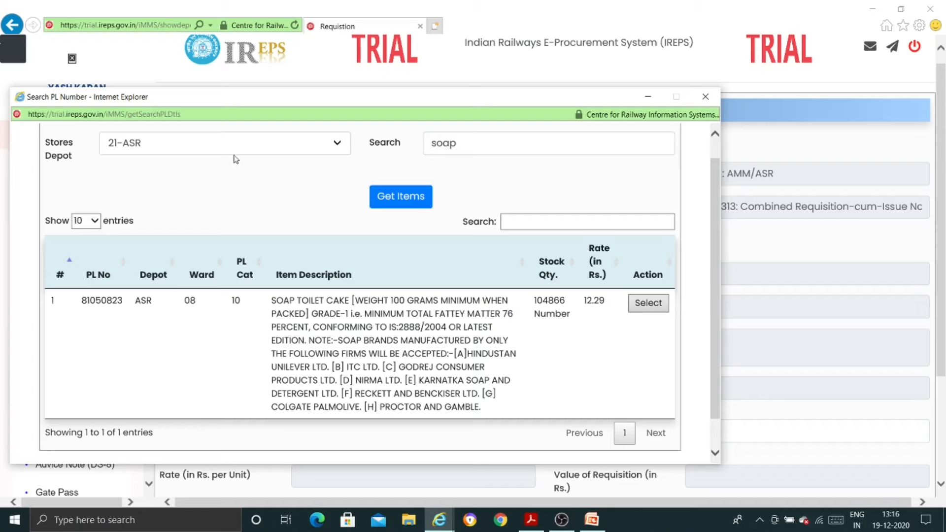
Keep 21-ASR as the stores depot and select soap toilet cake, PL No. 81050823, for the requisition
{"action": "left_click", "coordinate": [337, 147]}
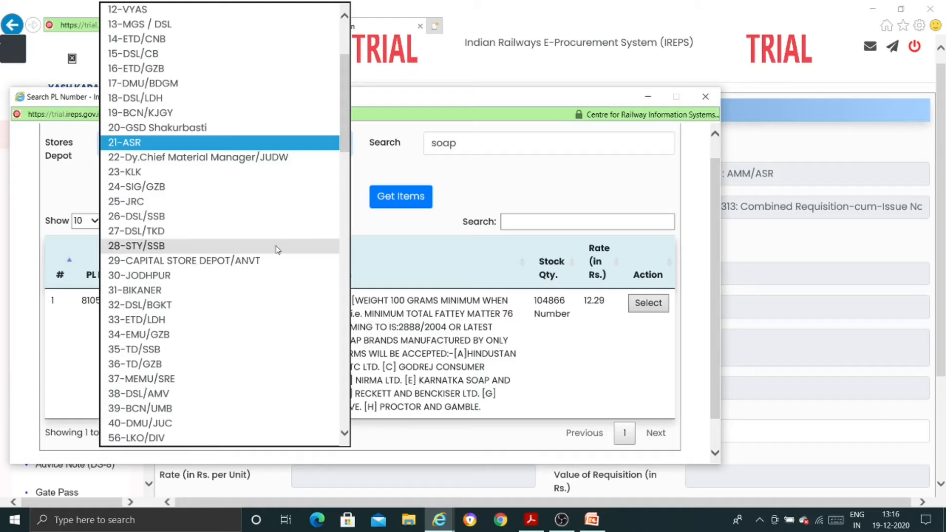
{"action": "left_click", "coordinate": [315, 143]}
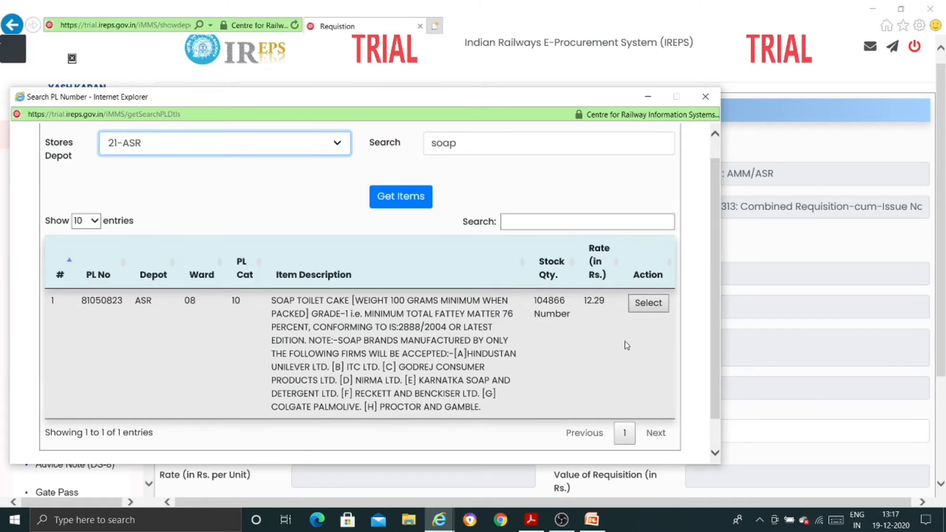
{"action": "left_click", "coordinate": [649, 303]}
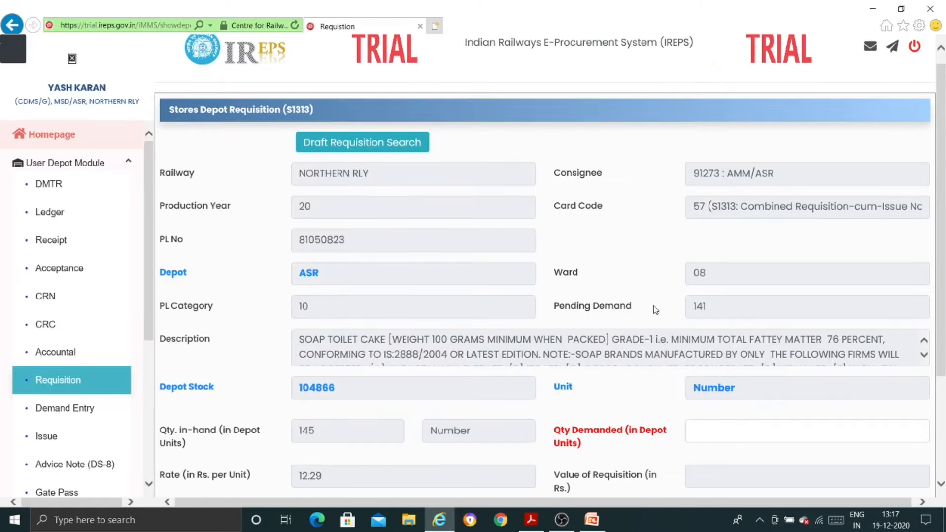
Review the filled-in item details and set the quantity demanded to 1000
{"action": "scroll", "coordinate": [656, 310], "scroll_direction": "down", "scroll_amount": 3}
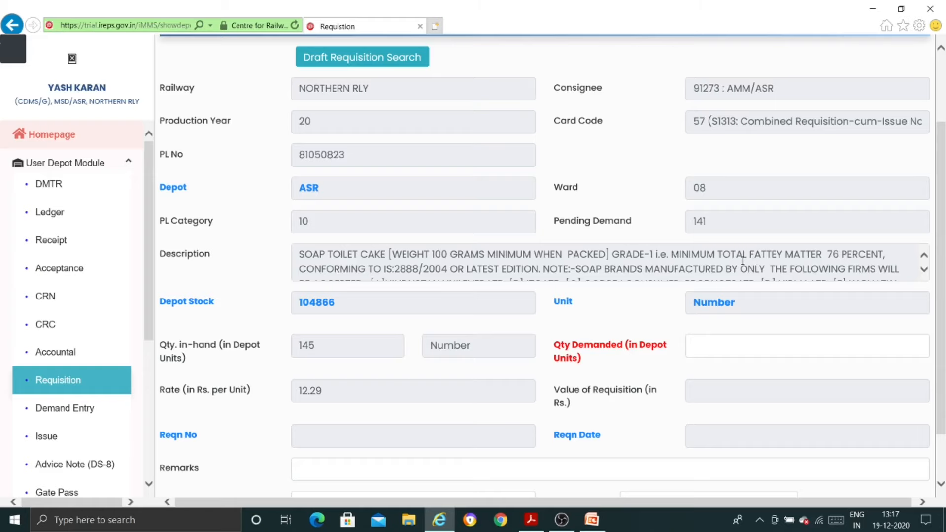
{"action": "scroll", "coordinate": [650, 315], "scroll_direction": "down", "scroll_amount": 2}
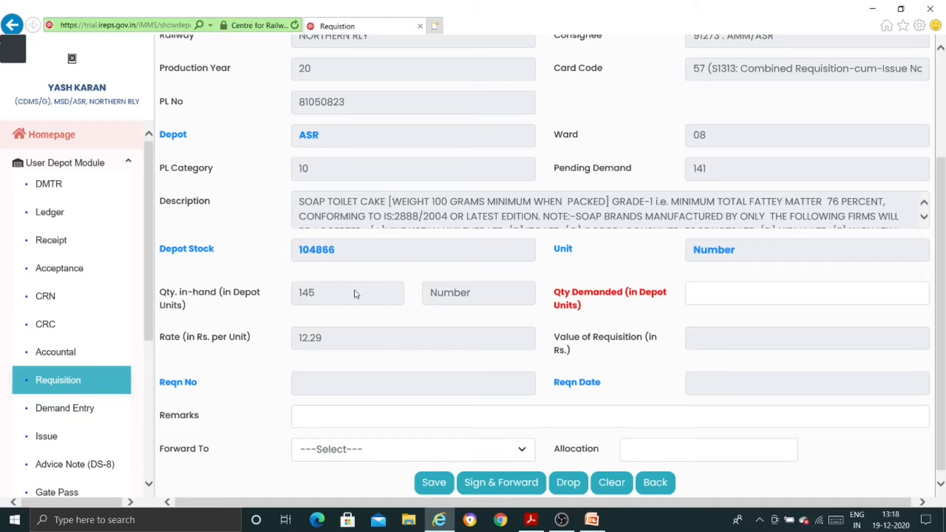
{"action": "scroll", "coordinate": [356, 294], "scroll_direction": "down", "scroll_amount": 1}
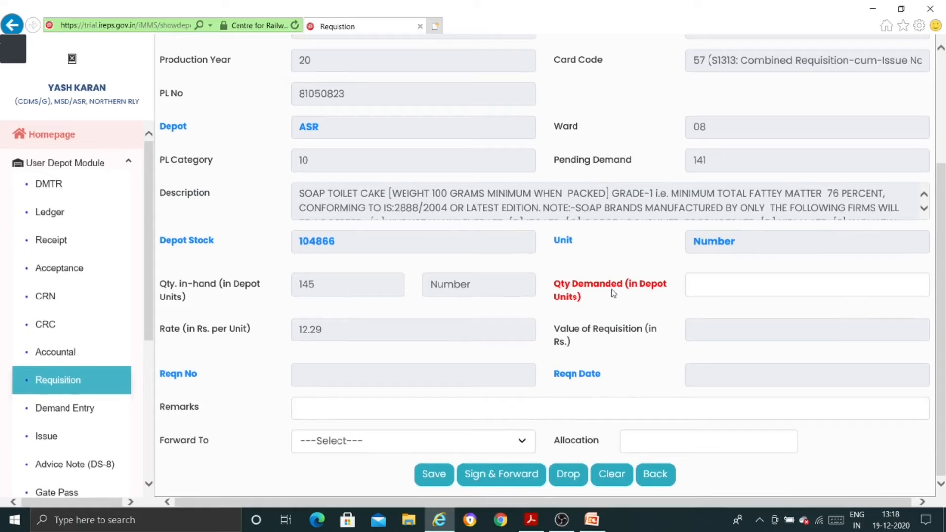
{"action": "left_click", "coordinate": [718, 285]}
{"action": "type", "text": "1000"}
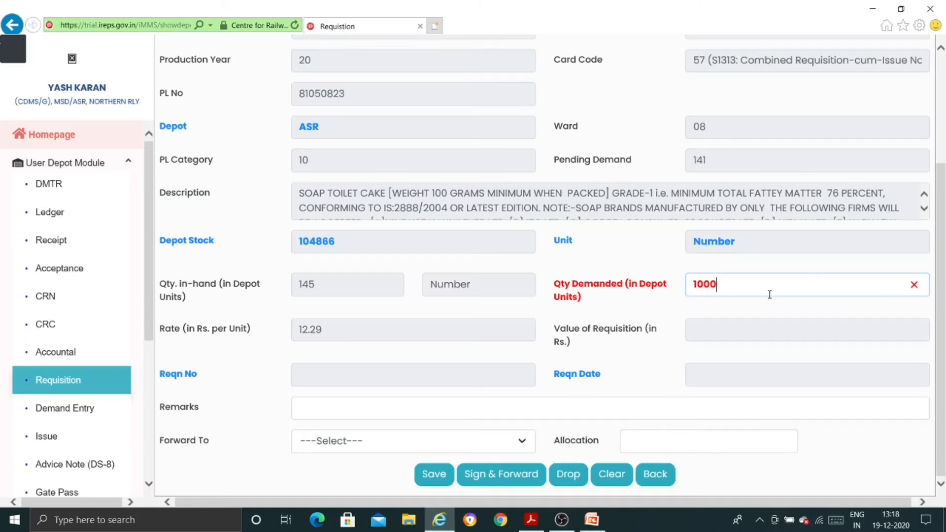
{"action": "scroll", "coordinate": [770, 297], "scroll_direction": "down", "scroll_amount": 1}
{"action": "scroll", "coordinate": [771, 298], "scroll_direction": "up", "scroll_amount": 1}
{"action": "key", "text": "Tab"}
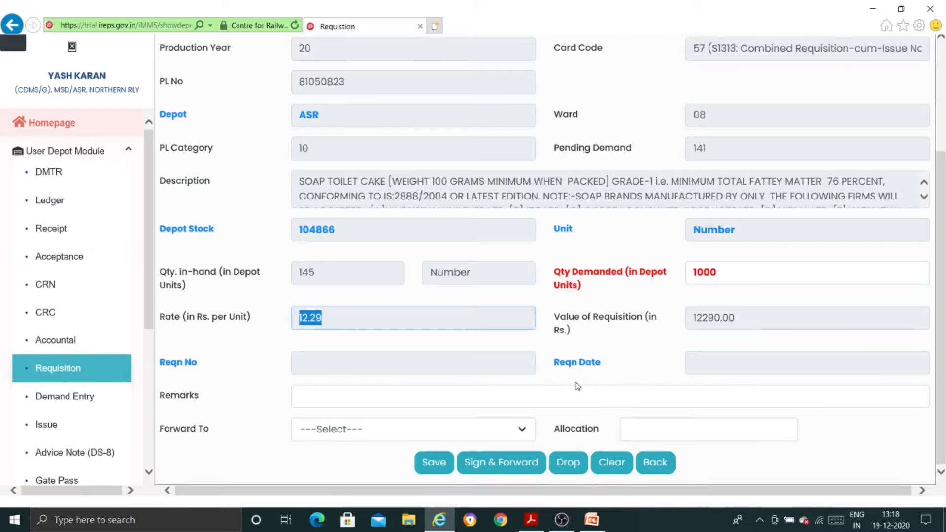
Enter "staff" as the remarks and choose the Dy.CMM/ASR officer as the forwarding recipient
{"action": "left_click", "coordinate": [418, 403]}
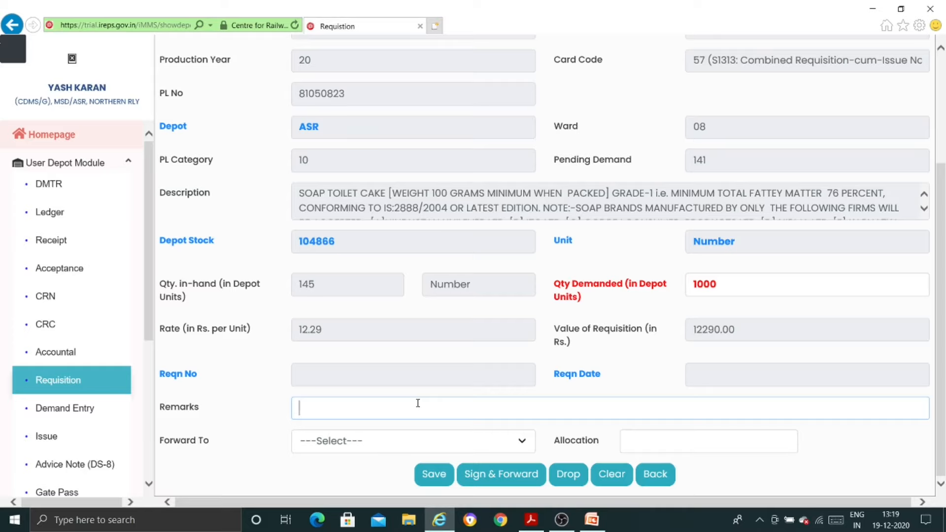
{"action": "type", "text": "staff"}
{"action": "left_click", "coordinate": [522, 445]}
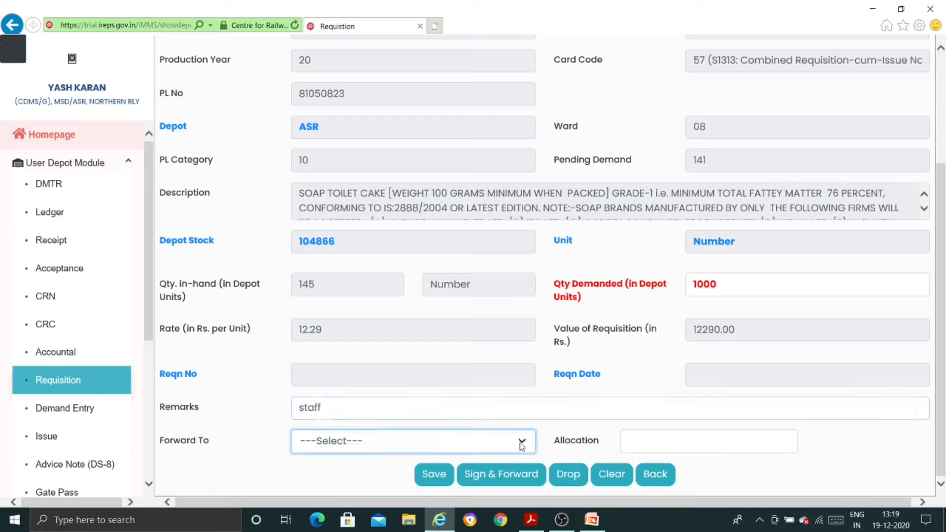
{"action": "left_click", "coordinate": [522, 445]}
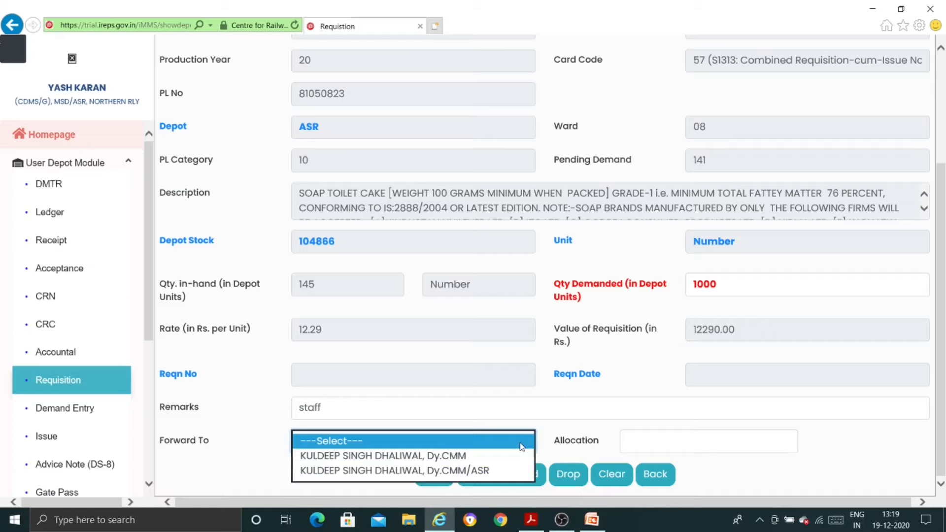
{"action": "left_click", "coordinate": [481, 471]}
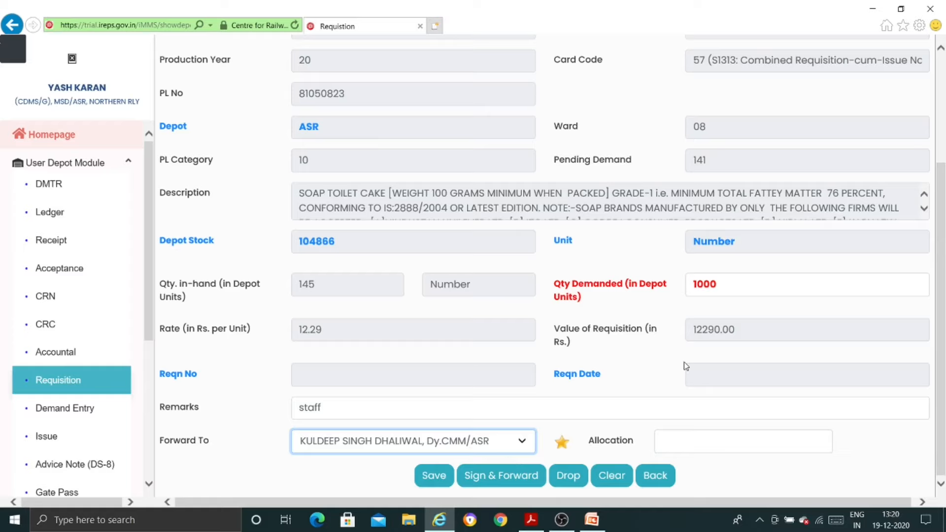
Try to save the requisition with the allocation left empty
{"action": "left_click", "coordinate": [680, 438]}
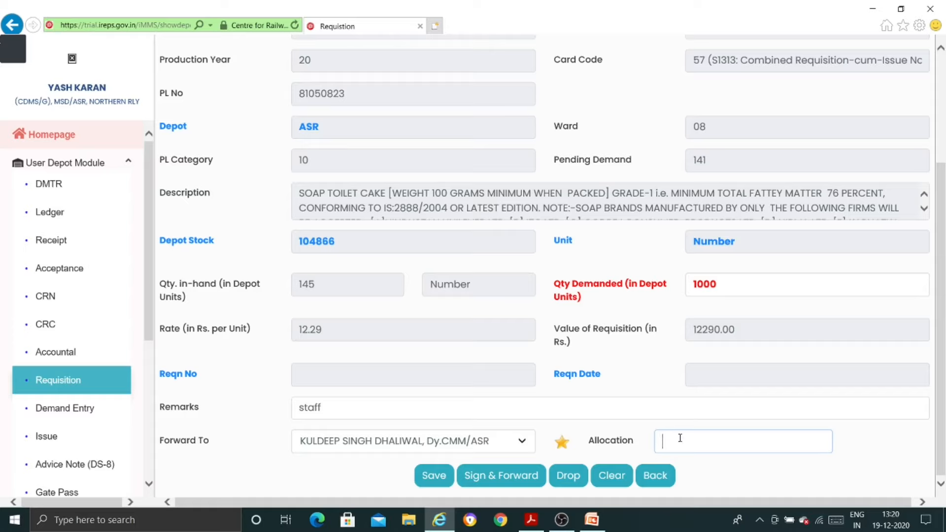
{"action": "left_click", "coordinate": [433, 481]}
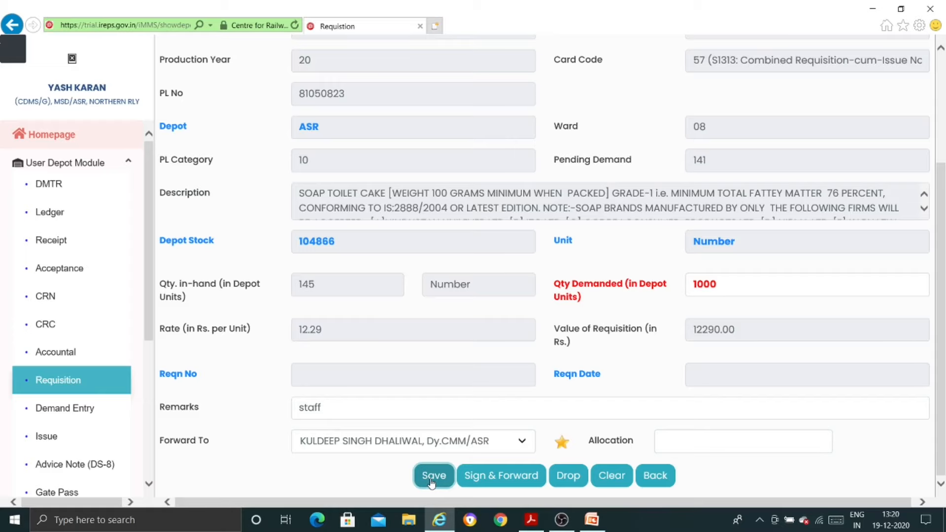
{"action": "scroll", "coordinate": [520, 322], "scroll_direction": "up", "scroll_amount": 4}
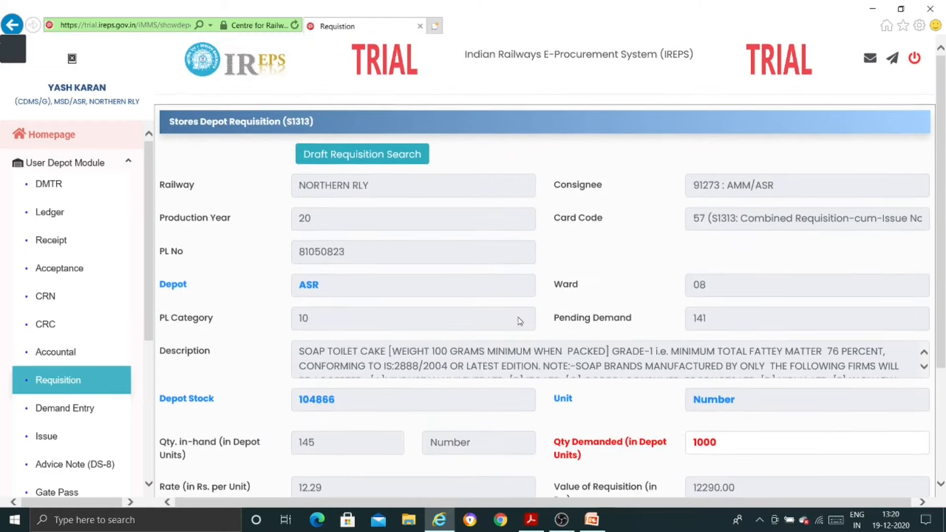
{"action": "scroll", "coordinate": [521, 321], "scroll_direction": "down", "scroll_amount": 2}
{"action": "scroll", "coordinate": [520, 322], "scroll_direction": "down", "scroll_amount": 1}
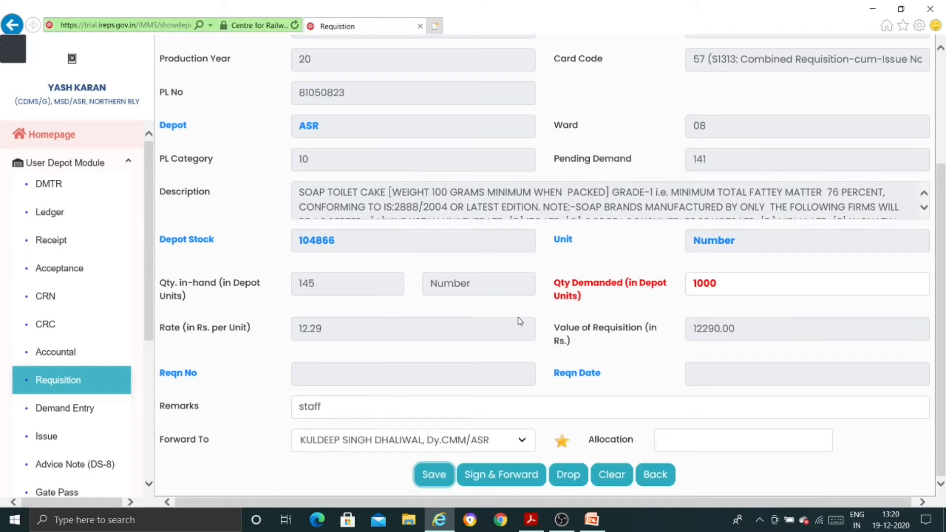
Set the allocation to 31714205 and save the requisition as a draft
{"action": "left_click", "coordinate": [716, 447]}
{"action": "type", "text": "31714"}
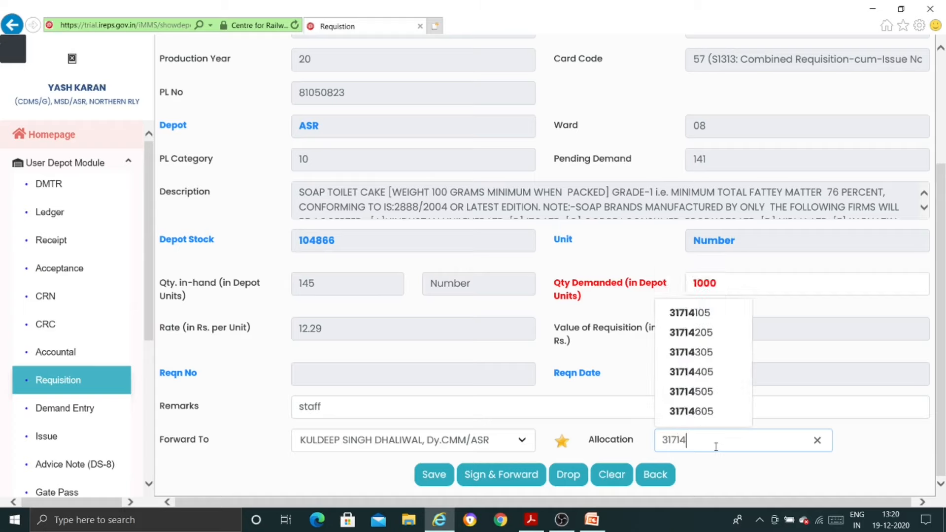
{"action": "type", "text": "205"}
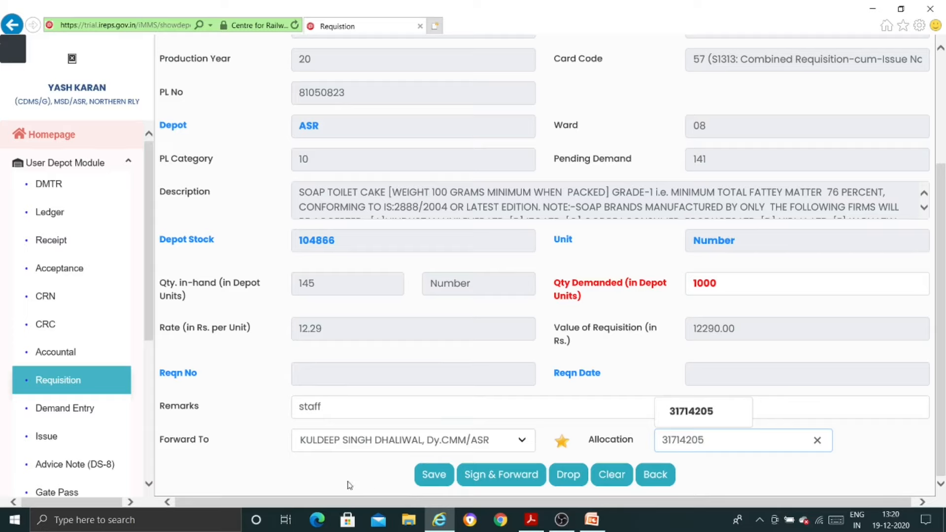
{"action": "left_click", "coordinate": [434, 479]}
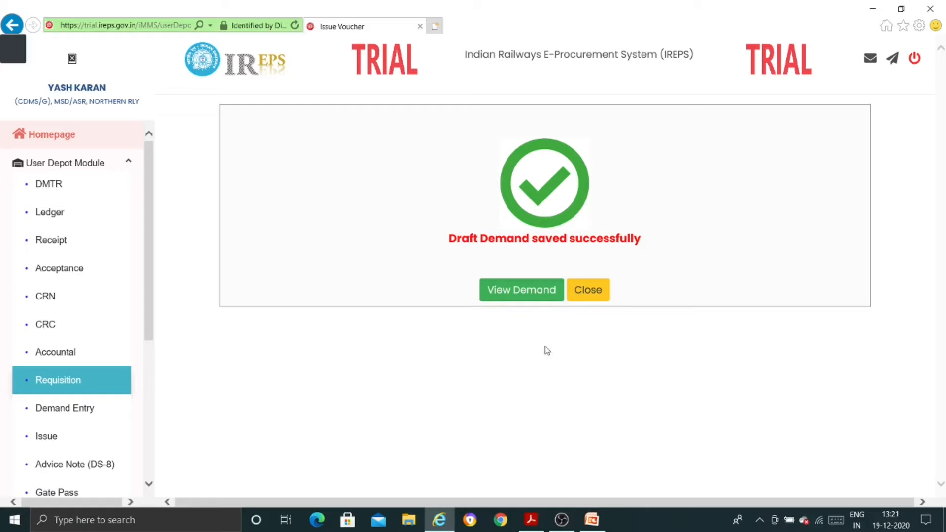
Review the saved draft S-1313 requisition-and-issue note from header to approval details and return to the requisition form
{"action": "left_click", "coordinate": [525, 295]}
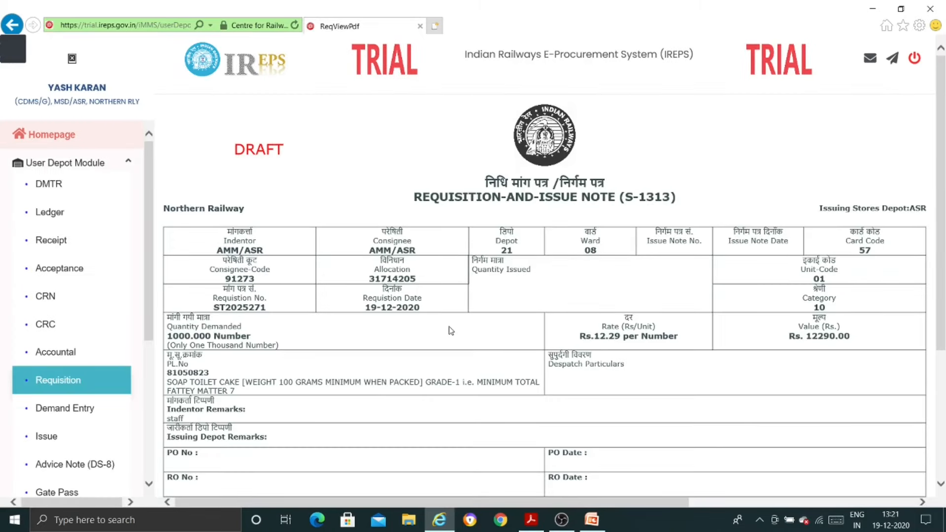
{"action": "scroll", "coordinate": [451, 331], "scroll_direction": "down", "scroll_amount": 3}
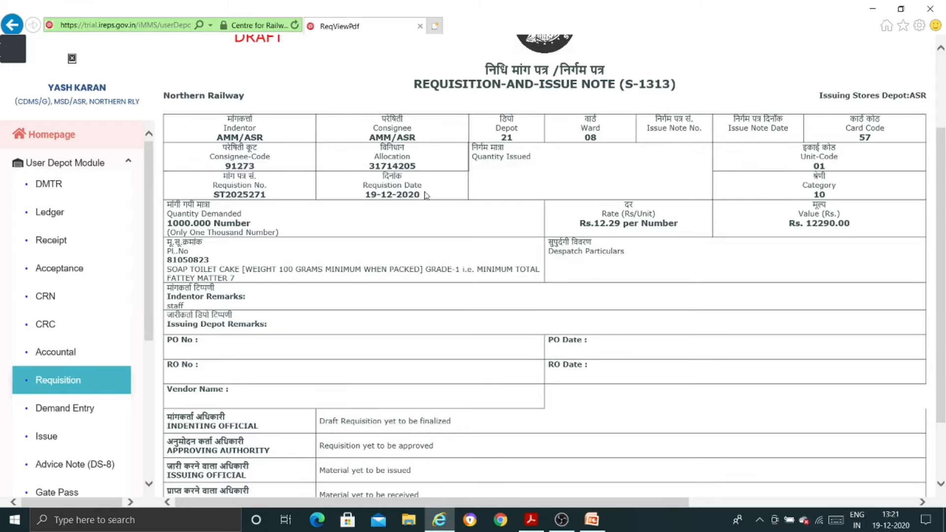
{"action": "scroll", "coordinate": [565, 295], "scroll_direction": "down", "scroll_amount": 1}
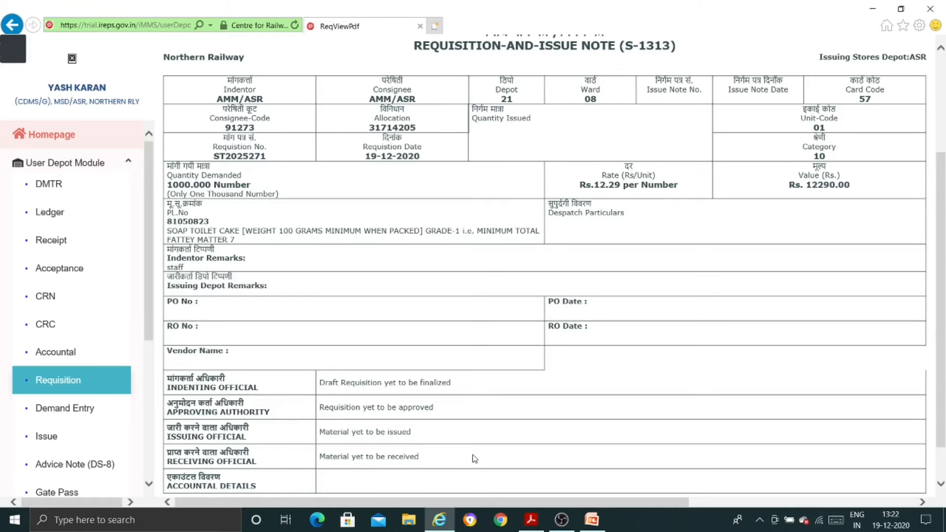
{"action": "scroll", "coordinate": [475, 458], "scroll_direction": "down", "scroll_amount": 1}
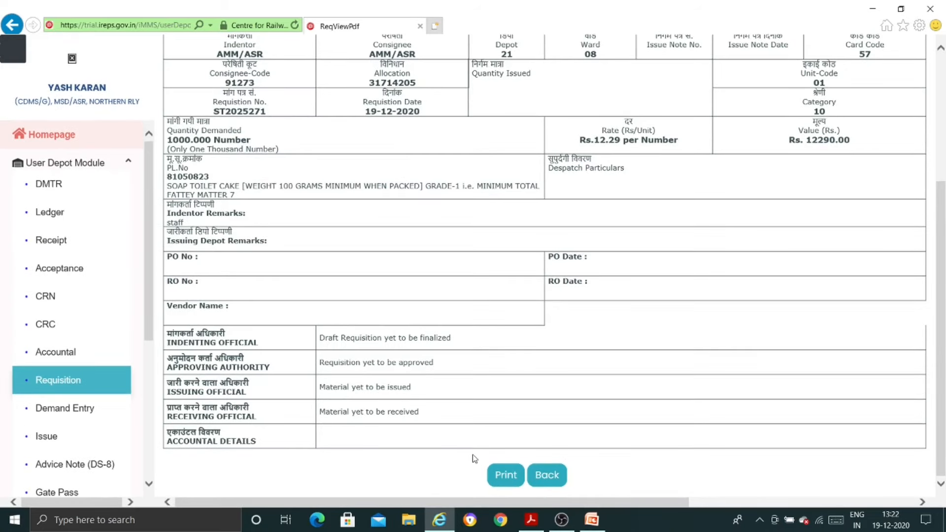
{"action": "scroll", "coordinate": [474, 459], "scroll_direction": "up", "scroll_amount": 3}
{"action": "scroll", "coordinate": [474, 459], "scroll_direction": "down", "scroll_amount": 4}
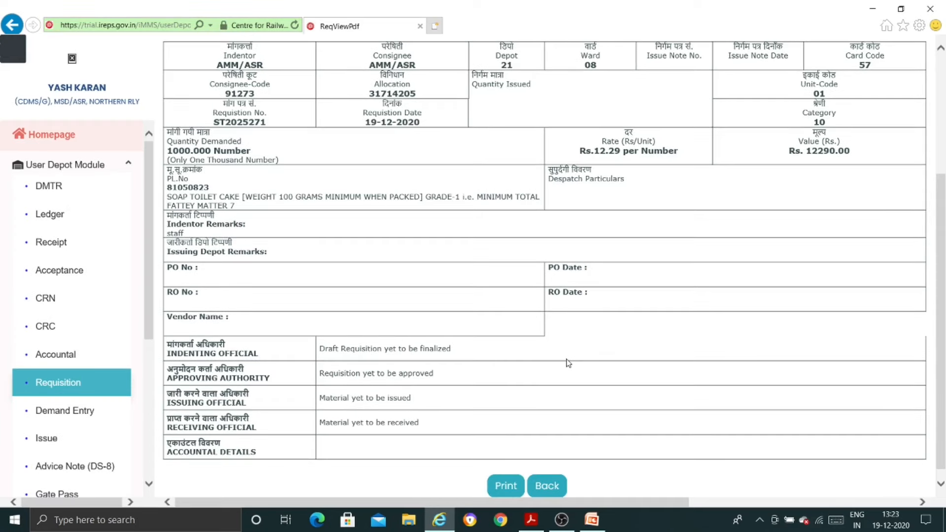
{"action": "left_click", "coordinate": [547, 487]}
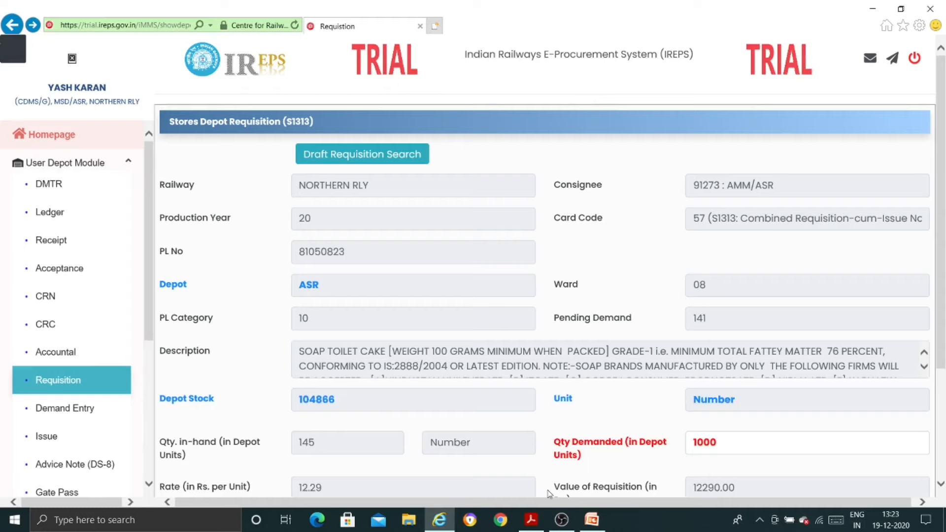
Sign and forward the requisition to the Dy.CMM/ASR officer using the indentor's own digital certificate
{"action": "scroll", "coordinate": [492, 311], "scroll_direction": "down", "scroll_amount": 3}
{"action": "left_click", "coordinate": [502, 474]}
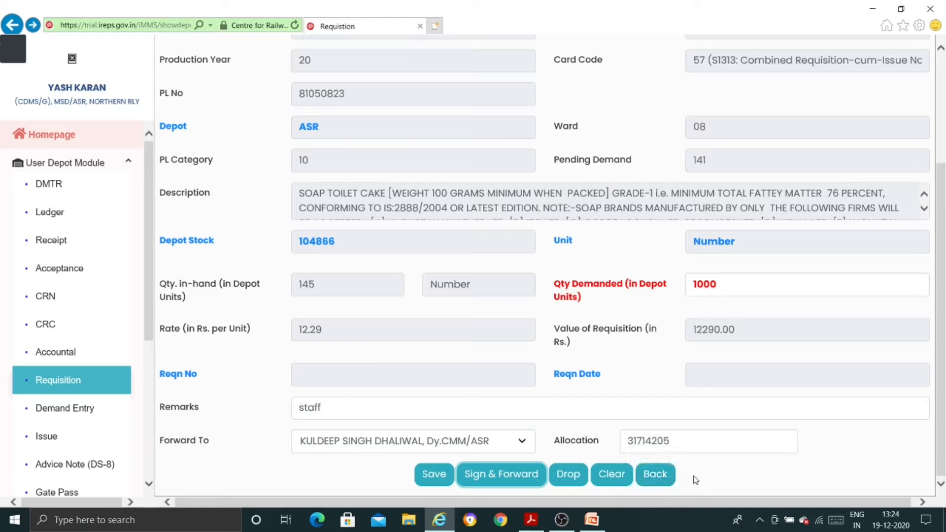
{"action": "left_click", "coordinate": [501, 483]}
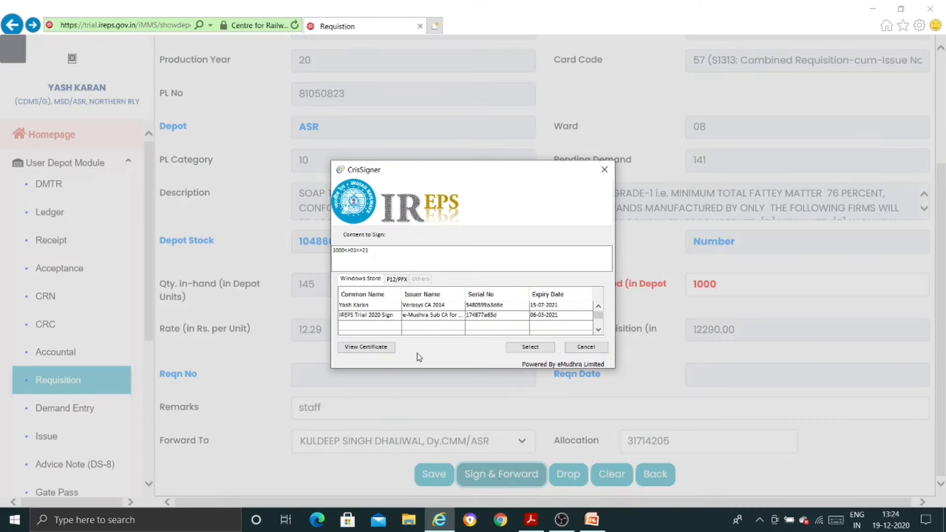
{"action": "left_click", "coordinate": [368, 306]}
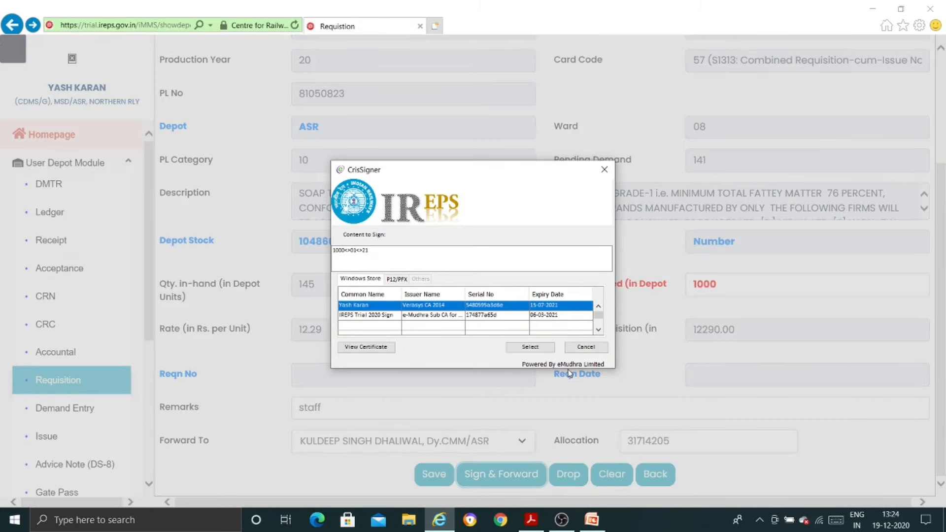
{"action": "left_click", "coordinate": [535, 348]}
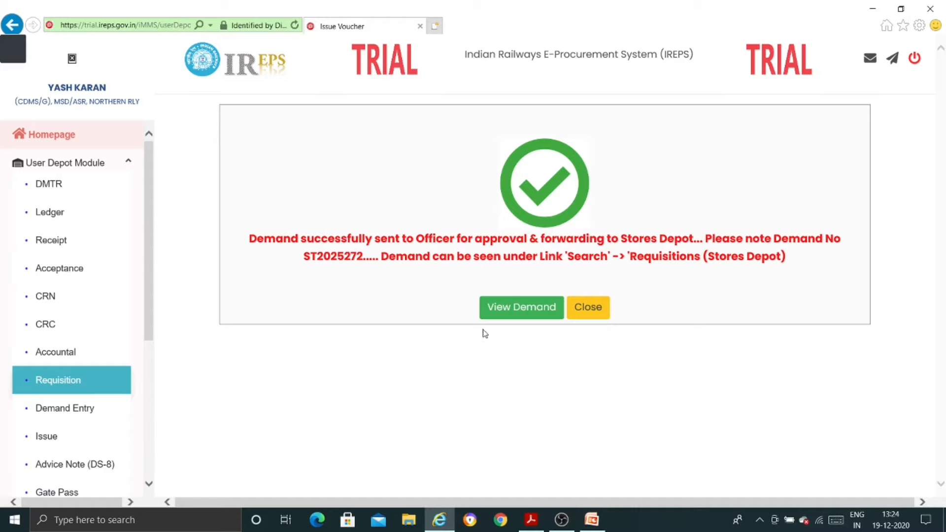
View the forwarded requisition-and-issue note and check its approval status, requisition number and indenting official's signature
{"action": "left_click", "coordinate": [534, 311]}
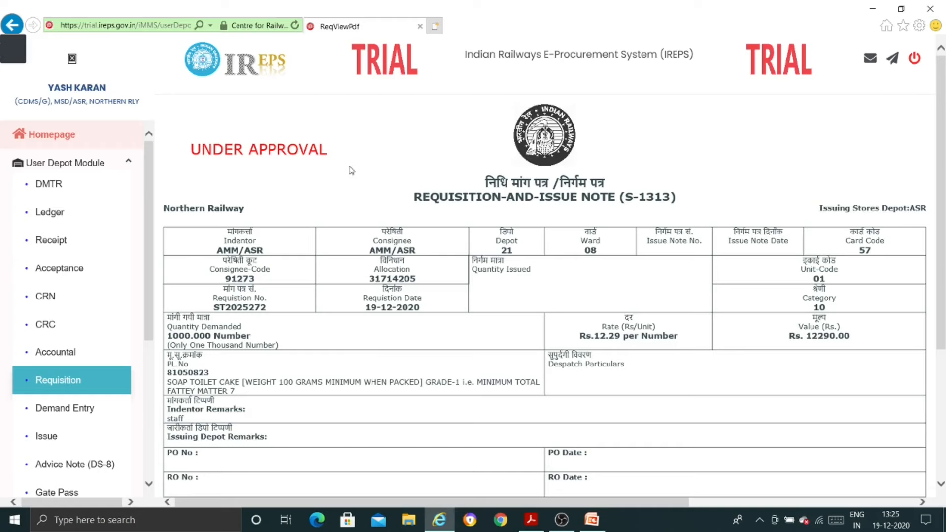
{"action": "scroll", "coordinate": [352, 171], "scroll_direction": "down", "scroll_amount": 2}
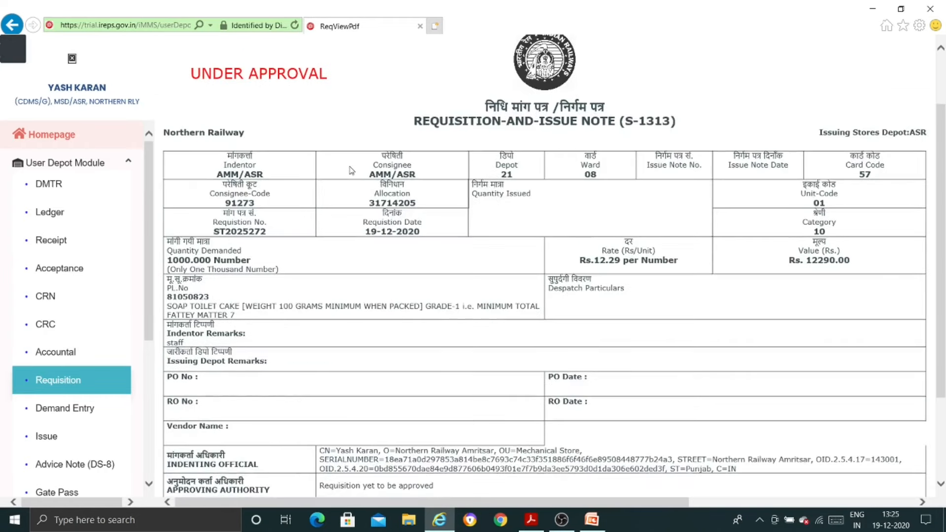
{"action": "scroll", "coordinate": [351, 171], "scroll_direction": "down", "scroll_amount": 3}
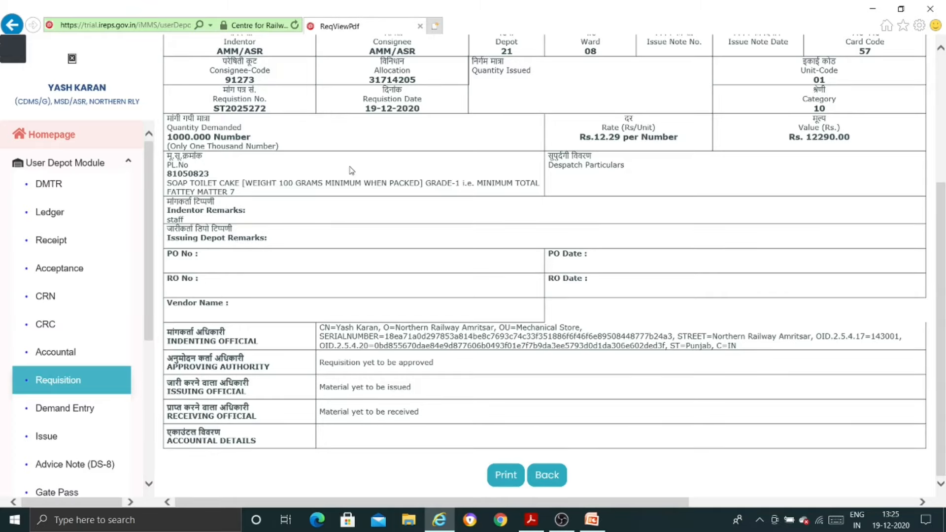
{"action": "scroll", "coordinate": [582, 346], "scroll_direction": "up", "scroll_amount": 4}
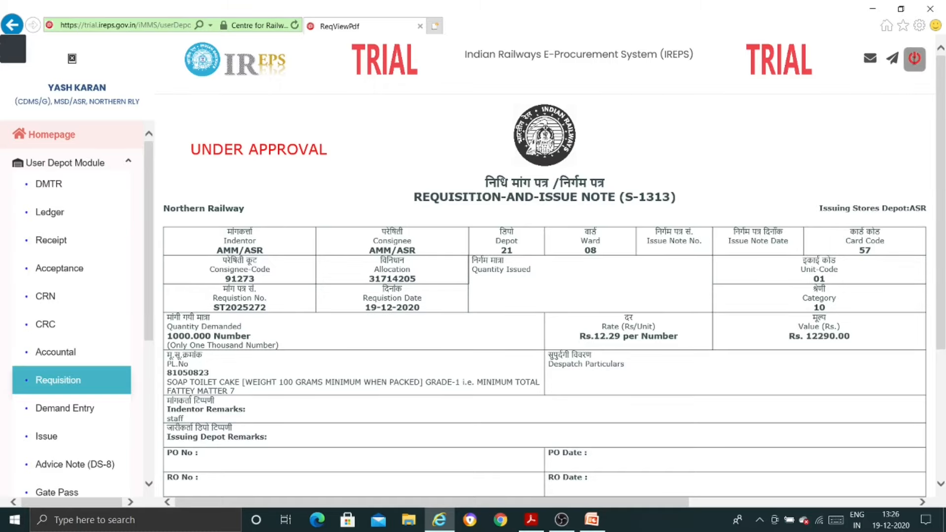
Log out of the indentor's account and open the S-1313 stores requisitions awaiting approval as the Dy.CMM/ASR officer
{"action": "left_click", "coordinate": [914, 59]}
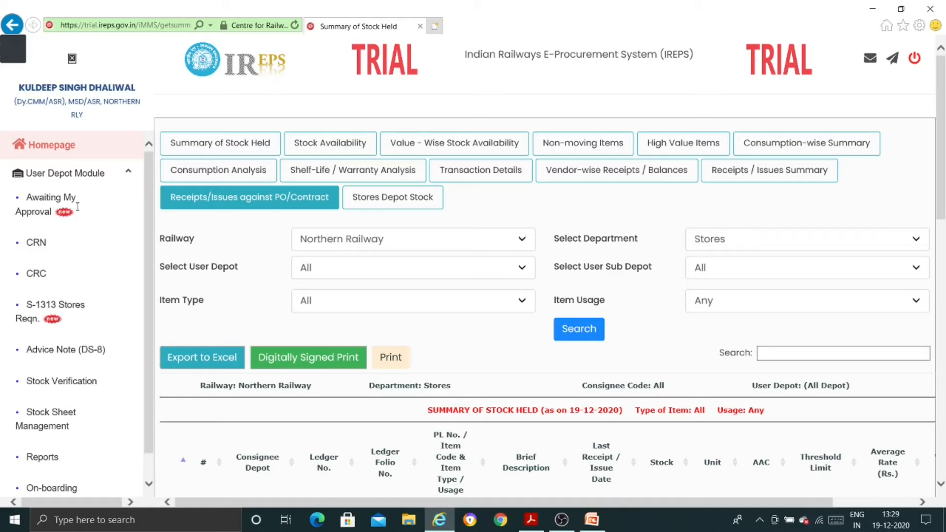
{"action": "left_click", "coordinate": [45, 212]}
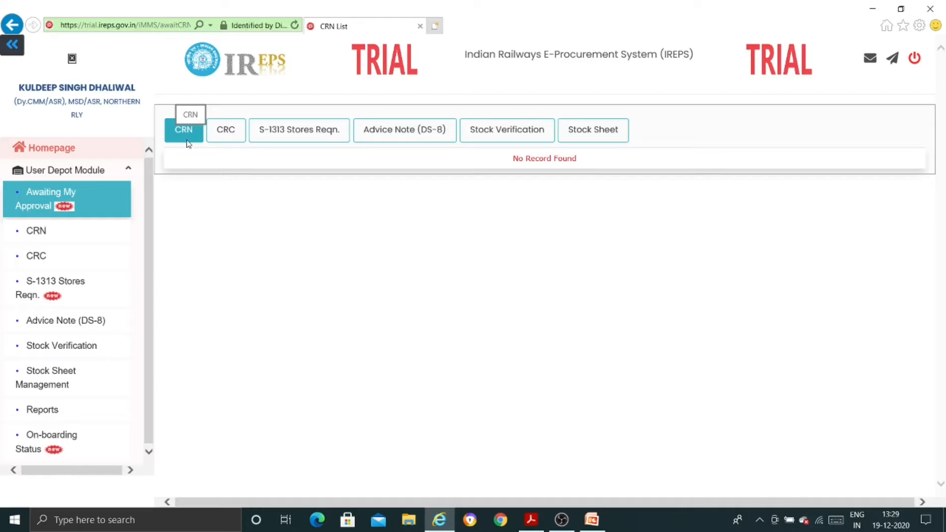
{"action": "left_click", "coordinate": [313, 135]}
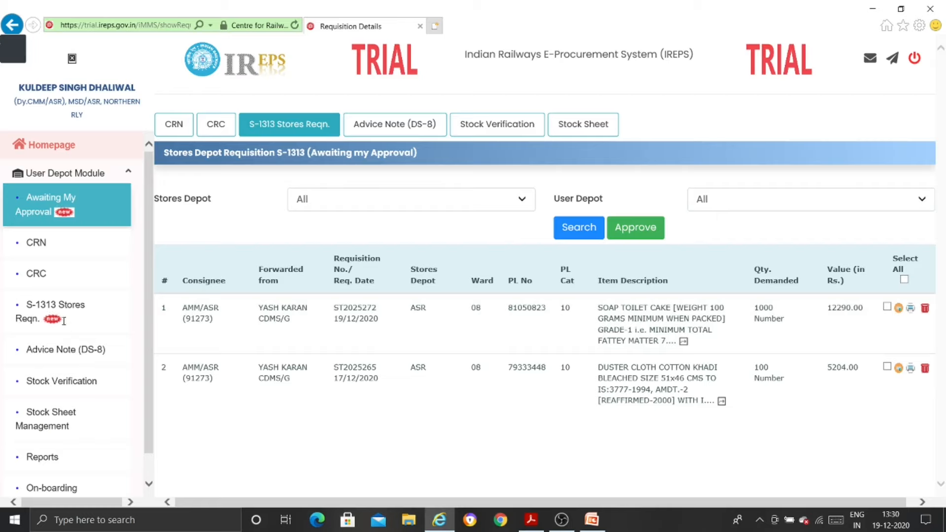
{"action": "left_click", "coordinate": [36, 309]}
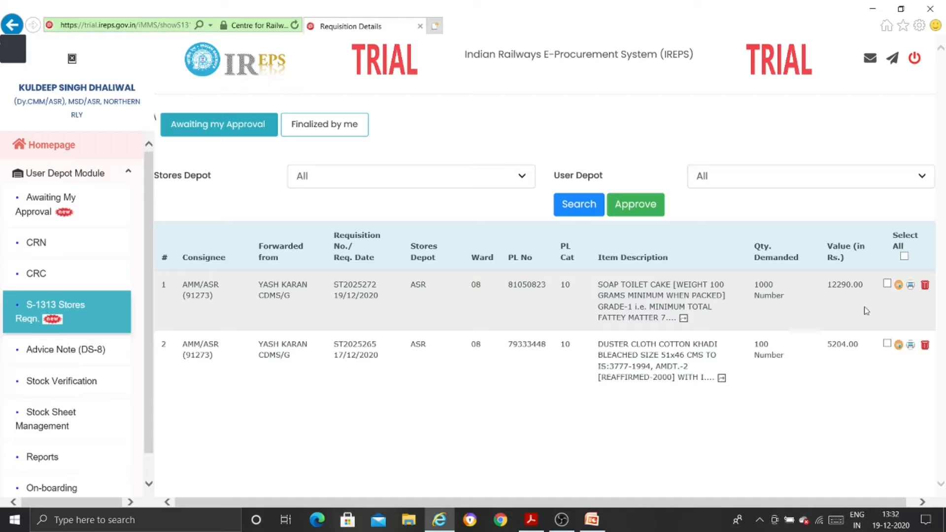
Open the soap toilet cake requisition's details for review and go back to the list awaiting approval
{"action": "left_click", "coordinate": [887, 285]}
{"action": "left_click", "coordinate": [899, 288]}
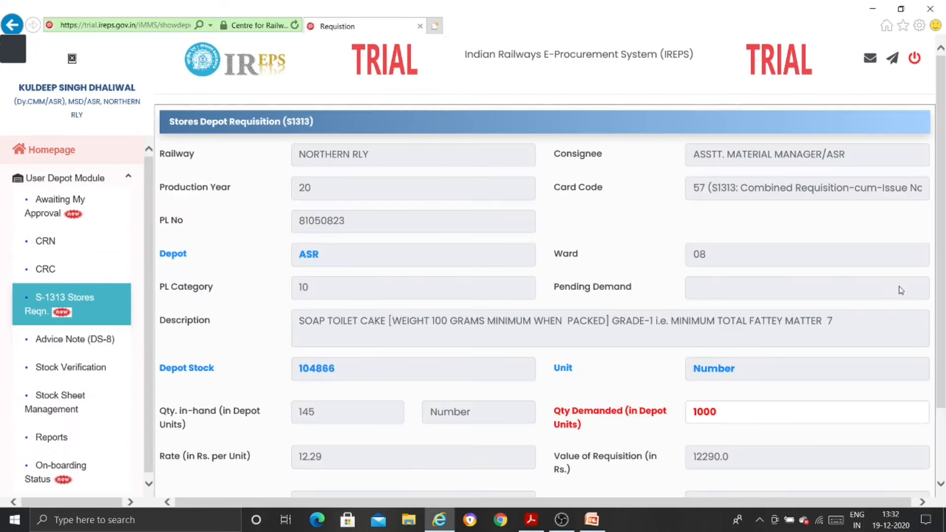
{"action": "scroll", "coordinate": [899, 290], "scroll_direction": "down", "scroll_amount": 2}
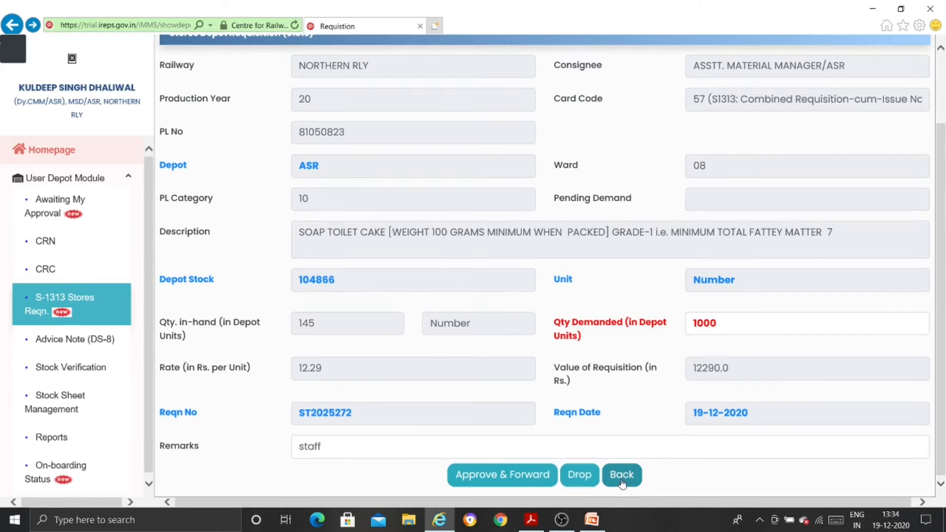
{"action": "left_click", "coordinate": [622, 477]}
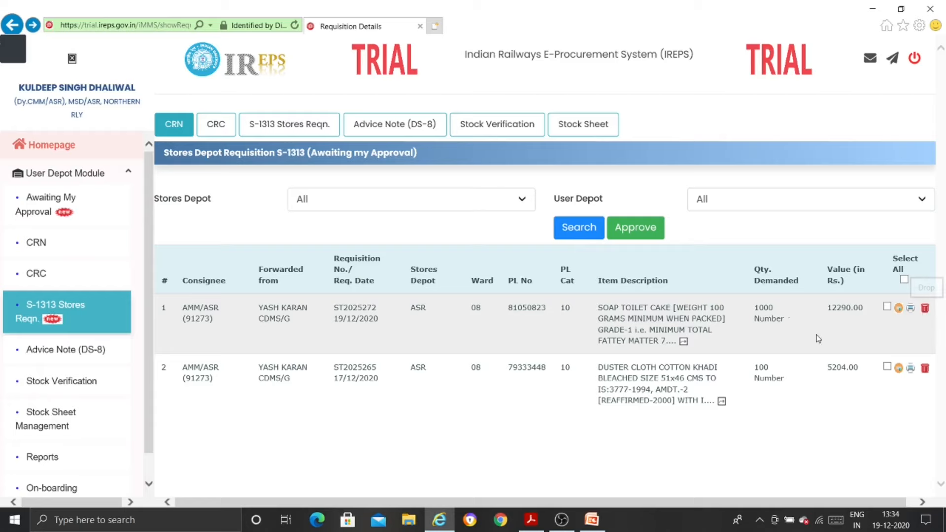
Approve the soap toilet cake requisition, signing it with the IREPS Trial 2020 Sign certificate
{"action": "left_click", "coordinate": [888, 308]}
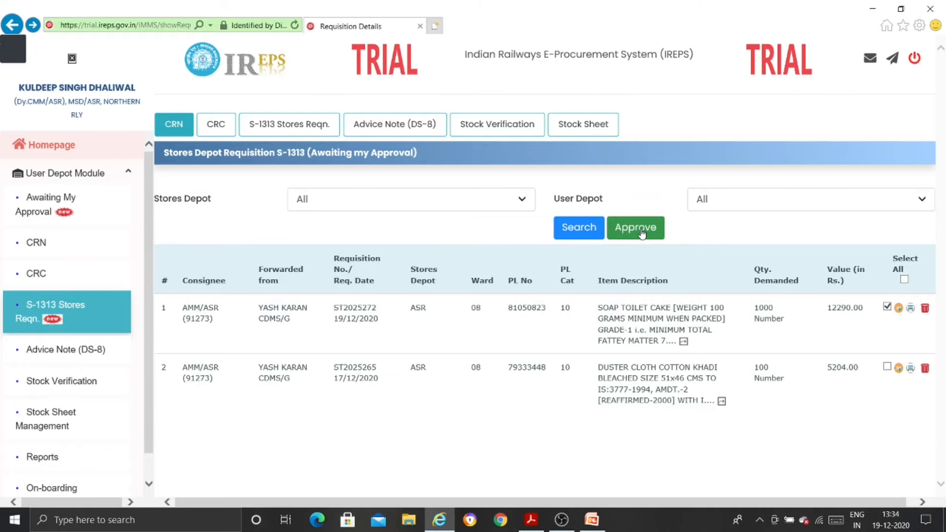
{"action": "left_click", "coordinate": [642, 233]}
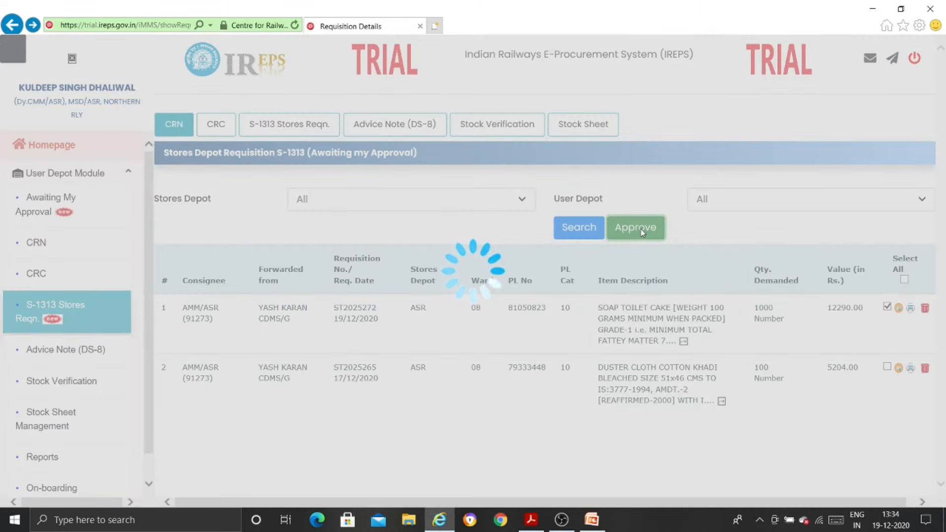
{"action": "left_click", "coordinate": [366, 307]}
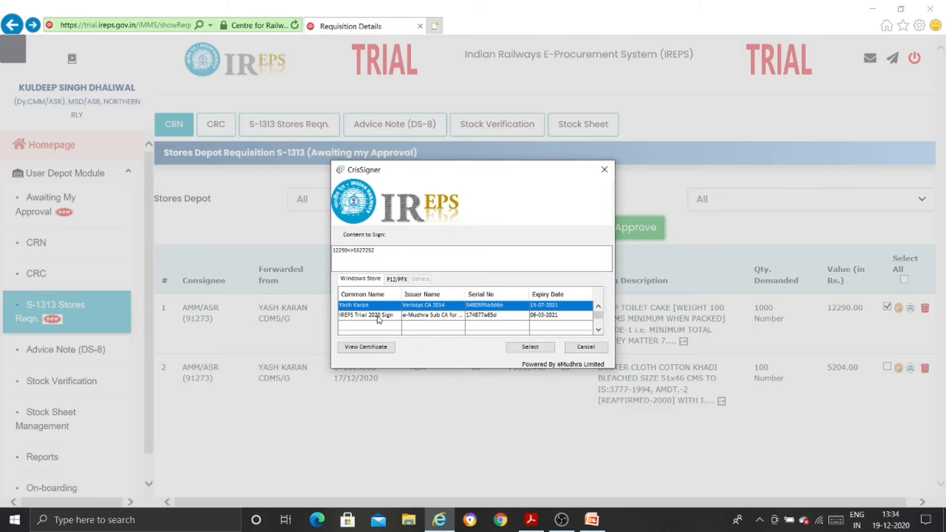
{"action": "left_click", "coordinate": [379, 315]}
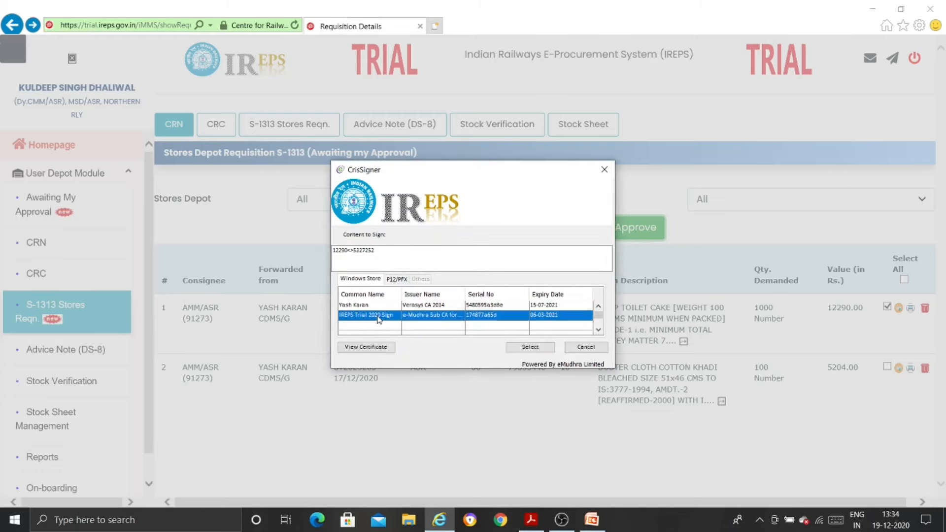
{"action": "left_click", "coordinate": [536, 348]}
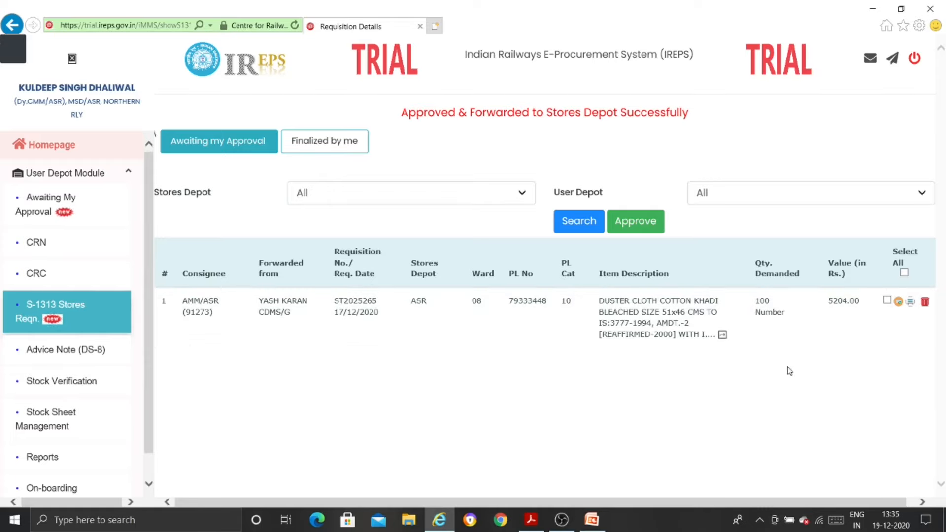
Check the soap requisition's issued quantity, balance and status among the requisitions finalized by the approving officer
{"action": "left_click", "coordinate": [345, 144]}
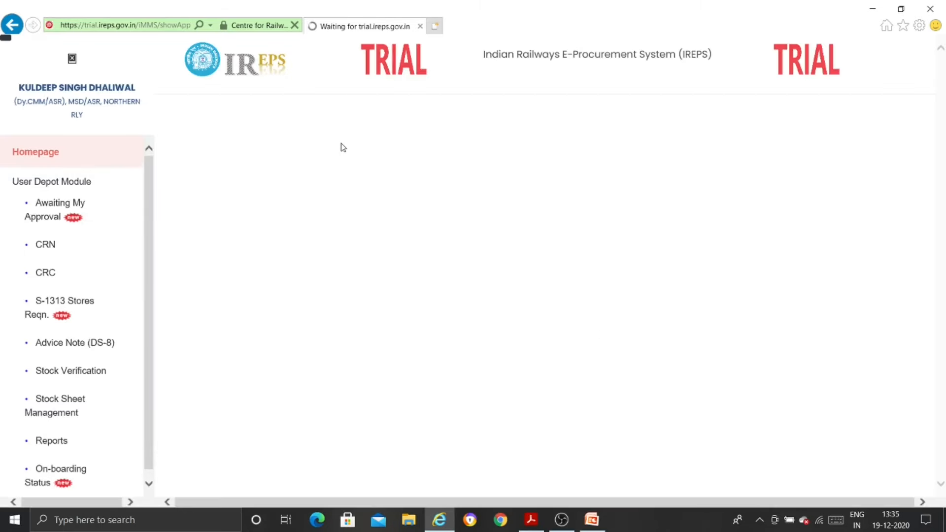
{"action": "scroll", "coordinate": [422, 348], "scroll_direction": "down", "scroll_amount": 1}
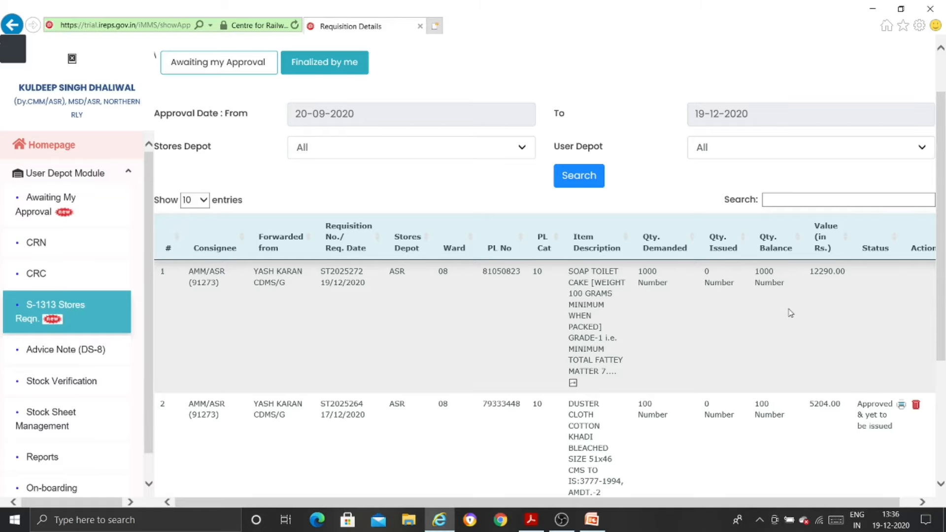
{"action": "scroll", "coordinate": [768, 340], "scroll_direction": "up", "scroll_amount": 2}
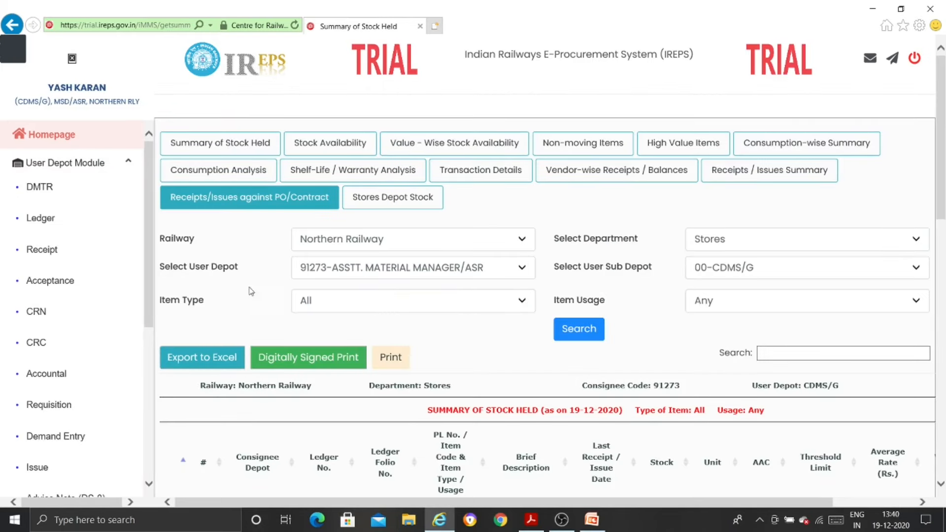
Review the soap toilet cake's ledger transactions and closing balance from the indentor's ledger items
{"action": "left_click", "coordinate": [45, 225]}
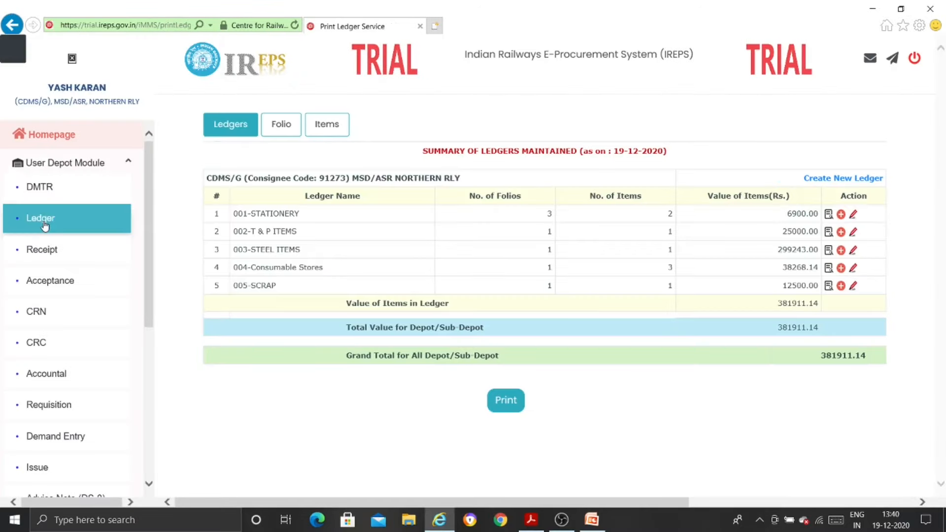
{"action": "left_click", "coordinate": [337, 134]}
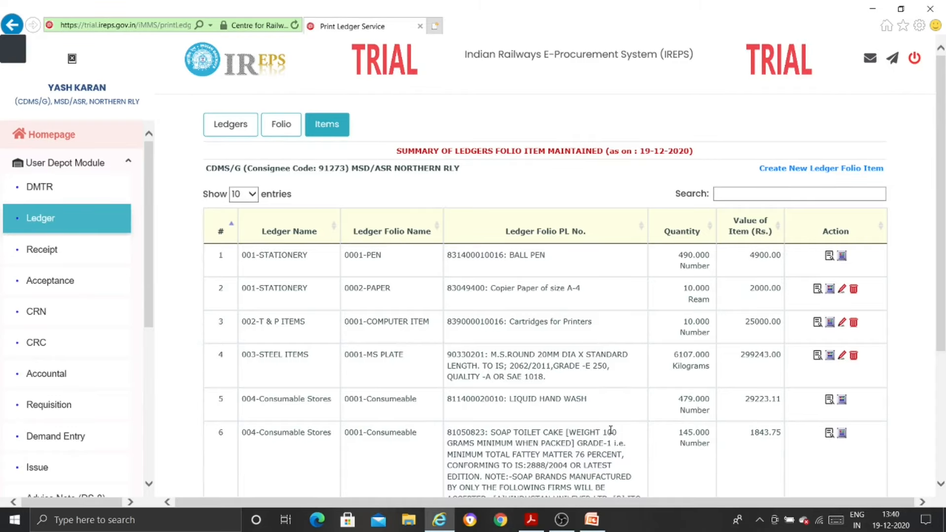
{"action": "left_click", "coordinate": [842, 436]}
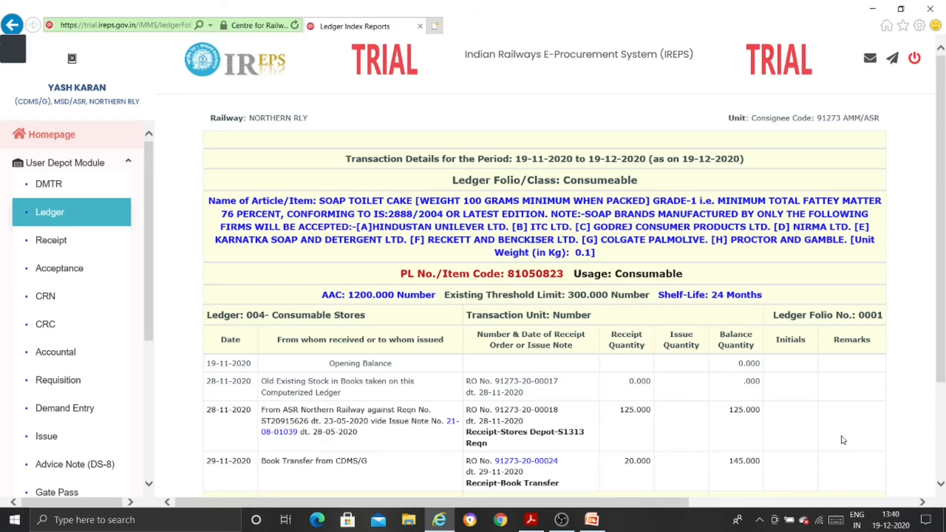
{"action": "scroll", "coordinate": [844, 440], "scroll_direction": "down", "scroll_amount": 3}
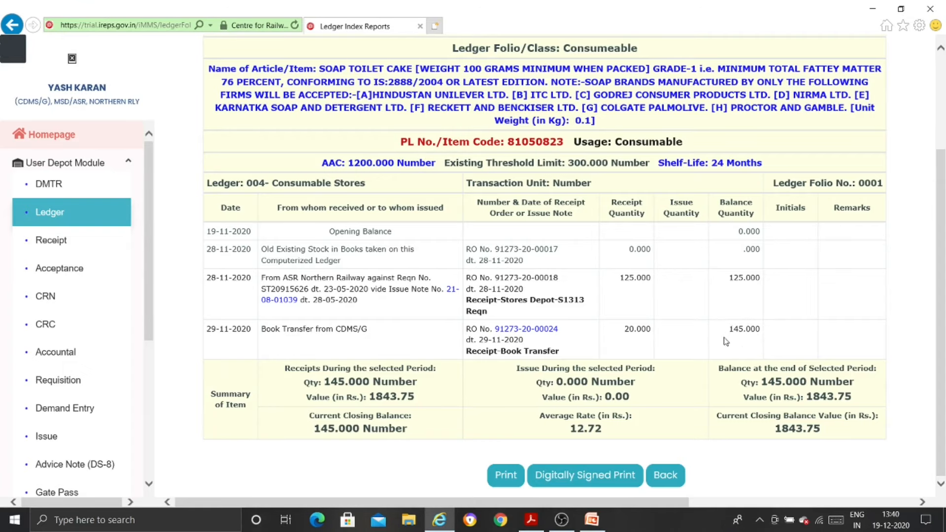
{"action": "scroll", "coordinate": [770, 331], "scroll_direction": "up", "scroll_amount": 1}
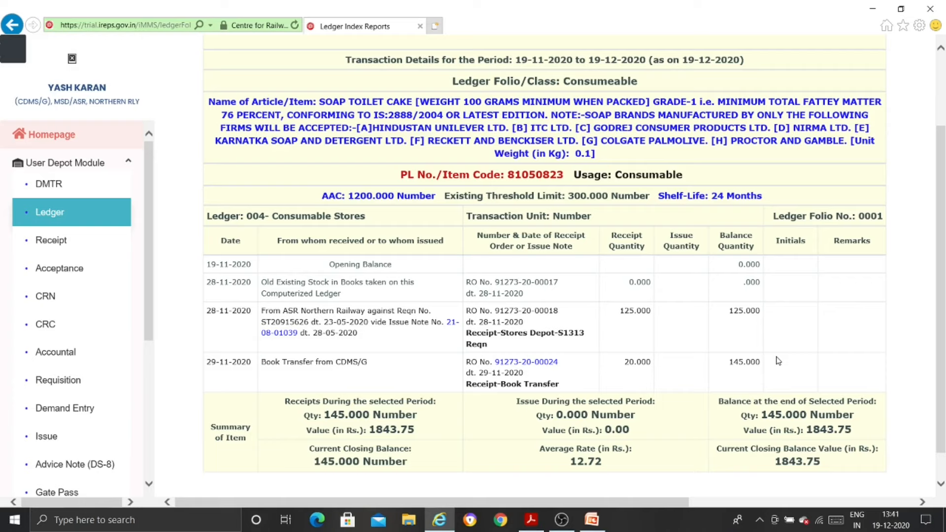
Open the accountal list of stock items issued by stores depots and search it for "soap"
{"action": "left_click", "coordinate": [73, 358]}
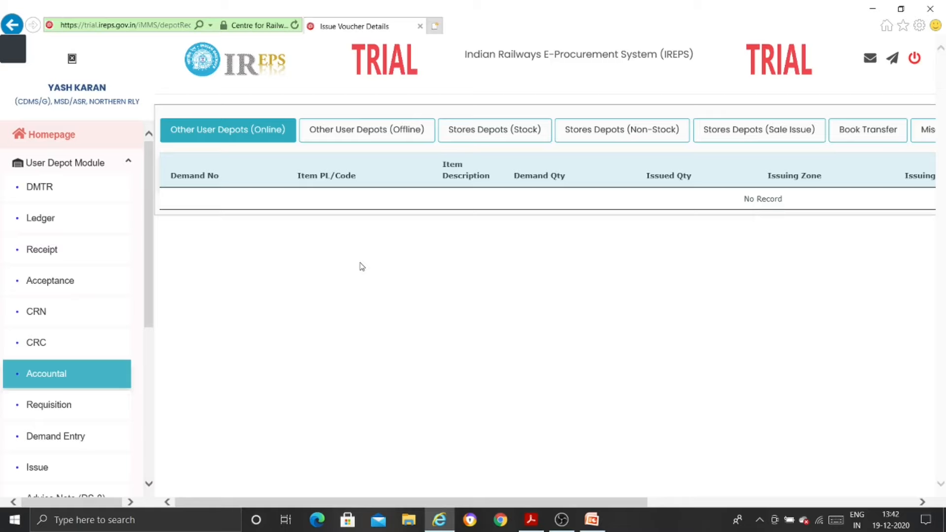
{"action": "left_click", "coordinate": [516, 131]}
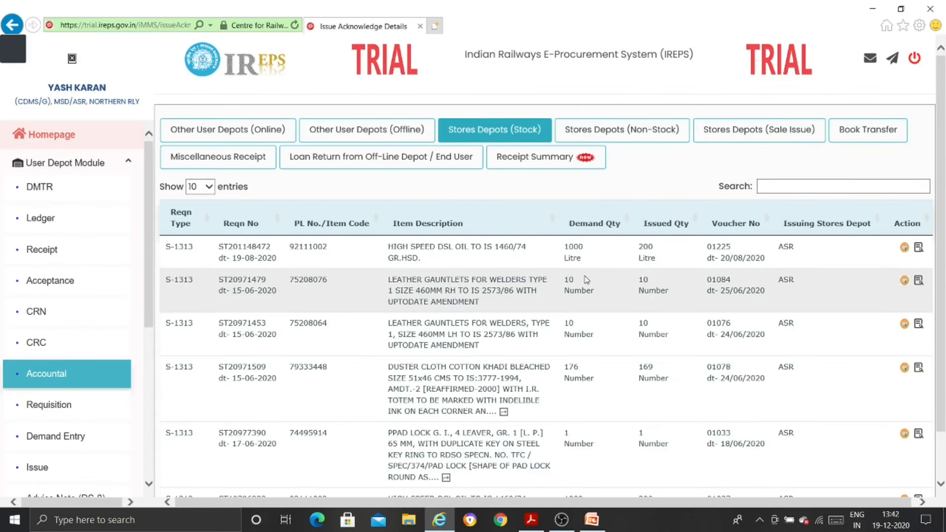
{"action": "left_click", "coordinate": [817, 186]}
{"action": "type", "text": "soap"}
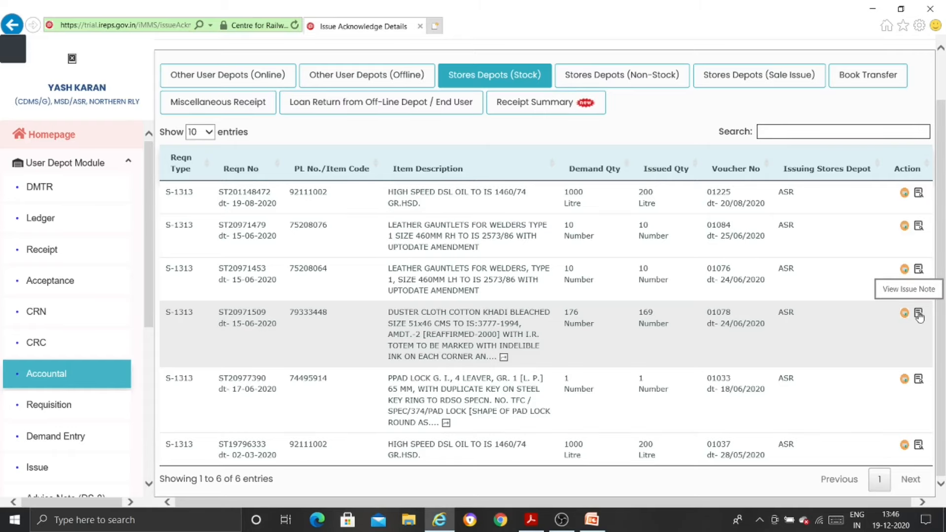
Review the issue note of the duster cloth requisition in the stores depot stock accountal list
{"action": "left_click", "coordinate": [918, 314]}
{"action": "scroll", "coordinate": [739, 353], "scroll_direction": "down", "scroll_amount": 4}
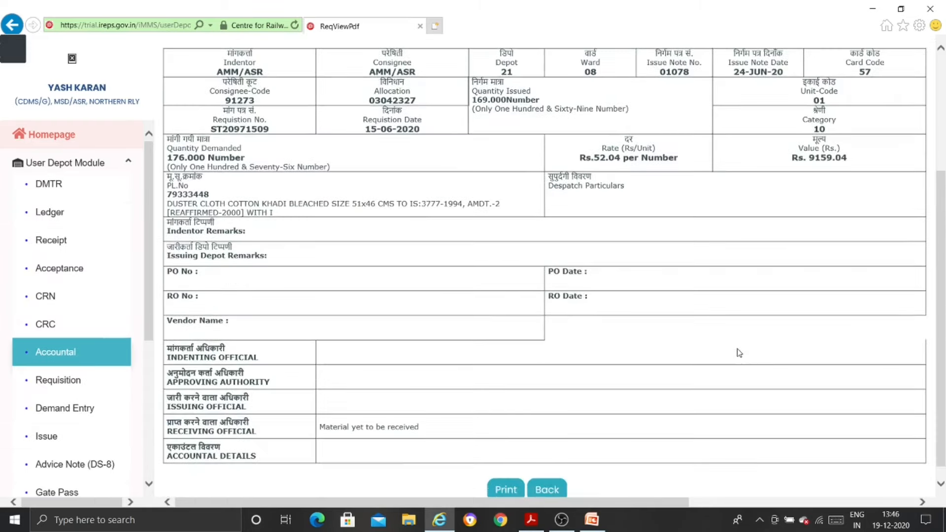
{"action": "scroll", "coordinate": [740, 353], "scroll_direction": "up", "scroll_amount": 4}
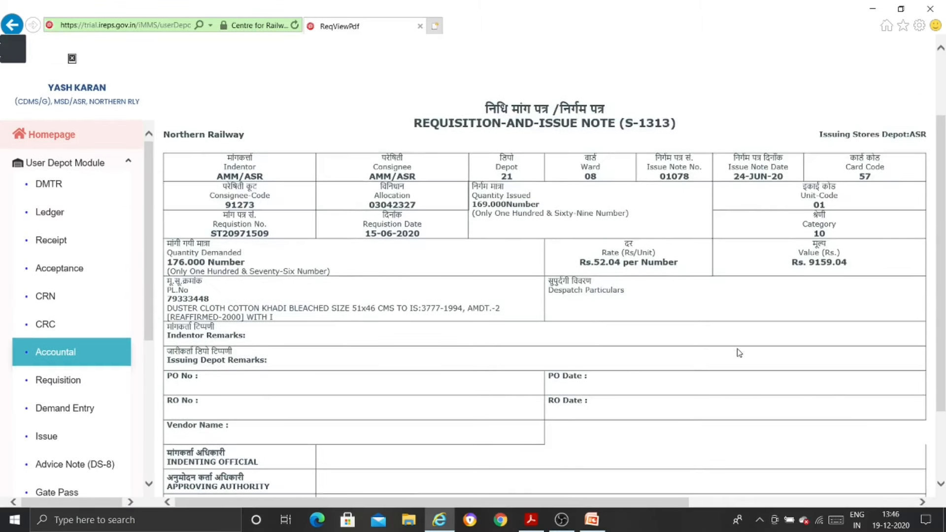
{"action": "scroll", "coordinate": [740, 353], "scroll_direction": "down", "scroll_amount": 4}
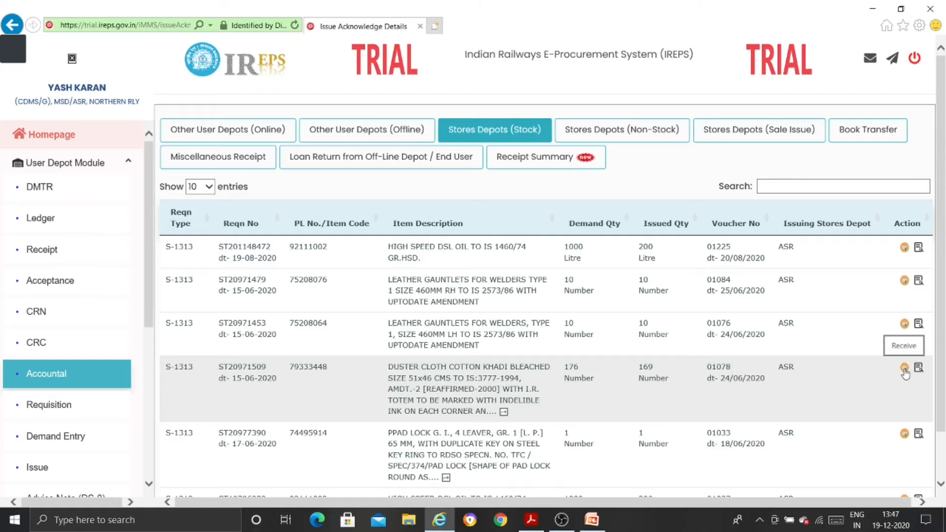
Open the receipt form for the issued duster cloth, and enter stocking location "box1" and remarks "material recd"
{"action": "left_click", "coordinate": [904, 368]}
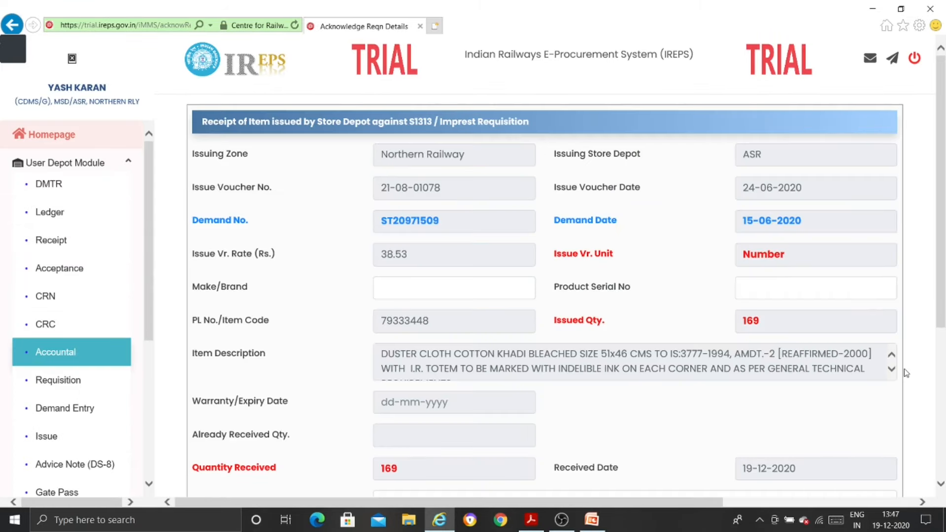
{"action": "scroll", "coordinate": [824, 387], "scroll_direction": "down", "scroll_amount": 2}
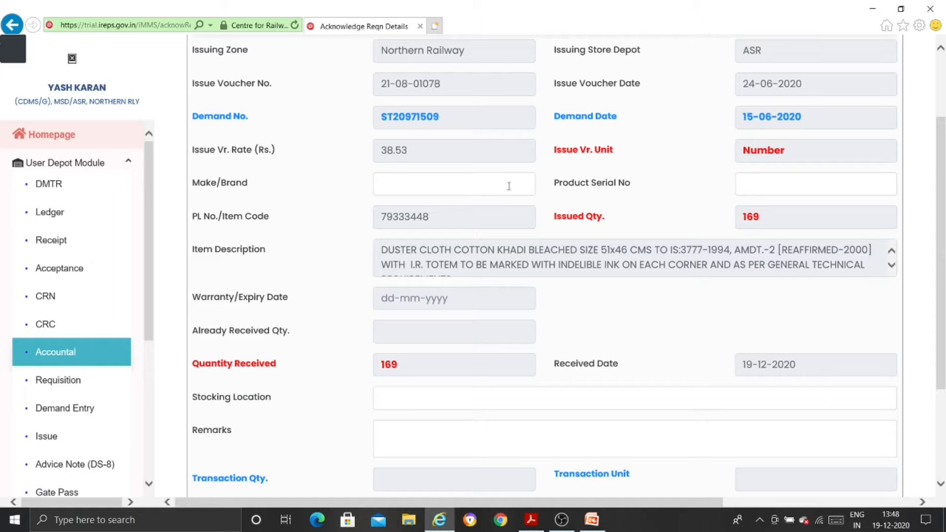
{"action": "scroll", "coordinate": [474, 418], "scroll_direction": "down", "scroll_amount": 2}
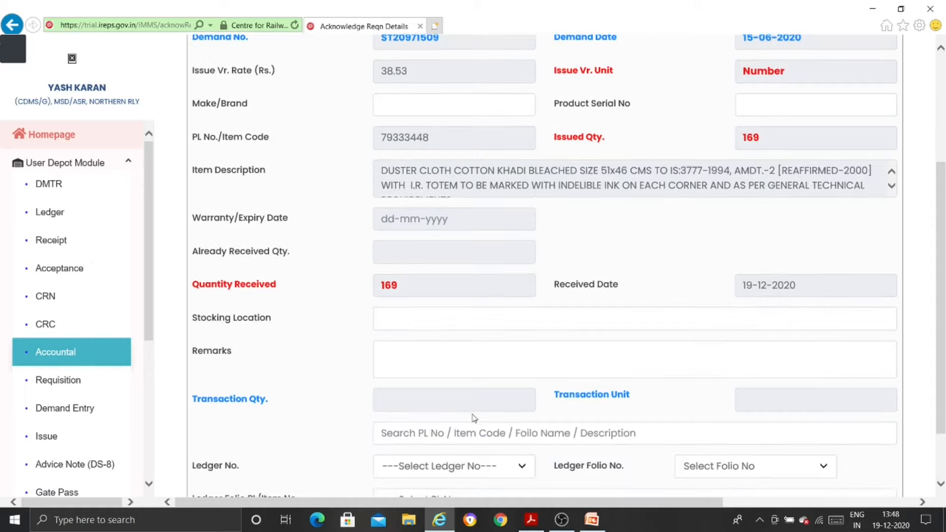
{"action": "left_click", "coordinate": [464, 323]}
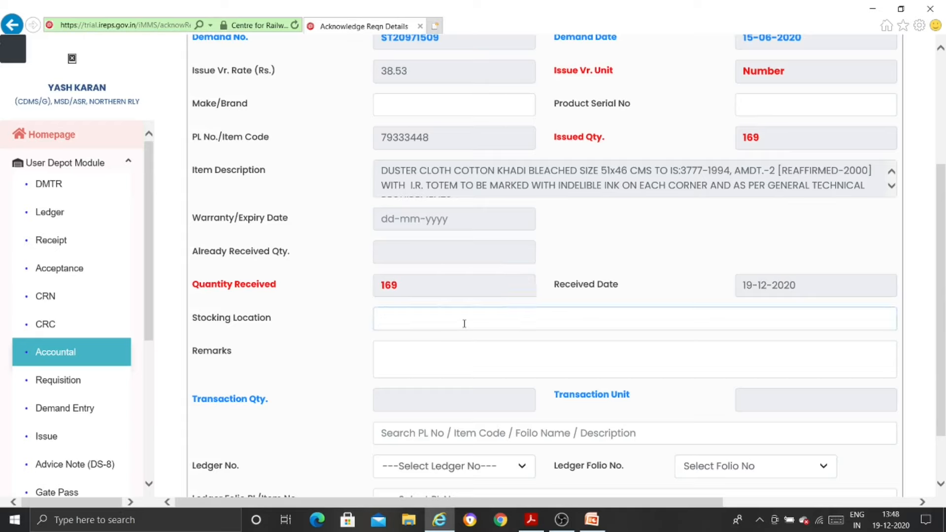
{"action": "type", "text": "box1"}
{"action": "left_click", "coordinate": [429, 363]}
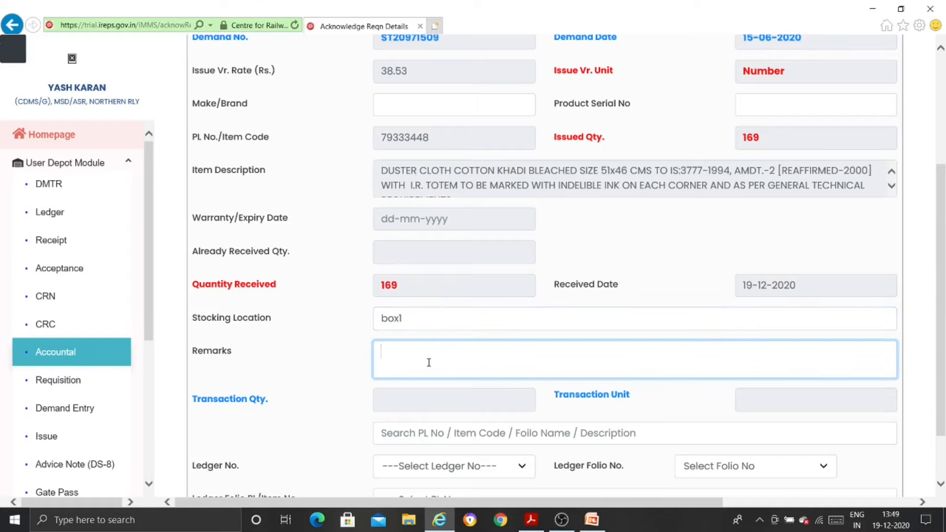
{"action": "type", "text": "m"}
{"action": "type", "text": "aterial recd"}
Assign the duster cloth receipt to ledger 004-Consumable Stores, folio 0001-Consumeable and PL item 79333448, and submit it for signing
{"action": "scroll", "coordinate": [525, 407], "scroll_direction": "down", "scroll_amount": 2}
{"action": "left_click", "coordinate": [522, 398]}
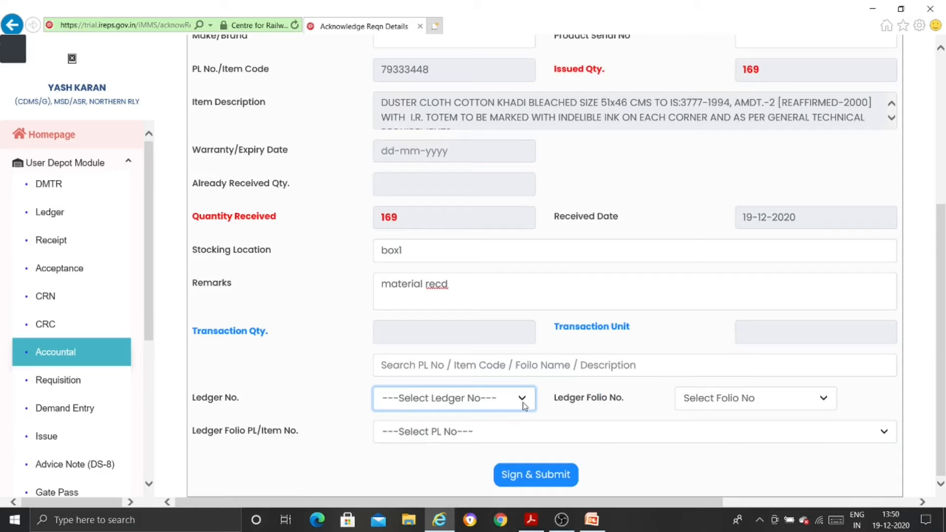
{"action": "left_click", "coordinate": [524, 405]}
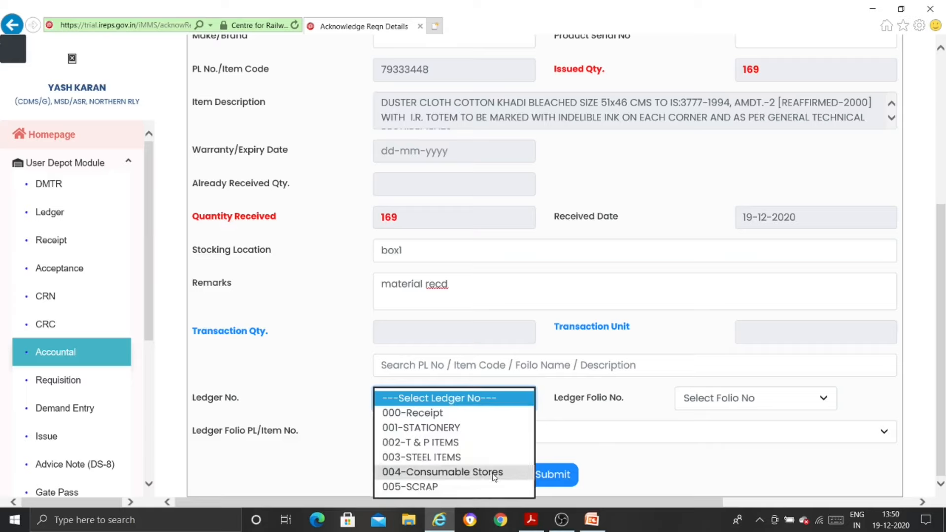
{"action": "left_click", "coordinate": [493, 474]}
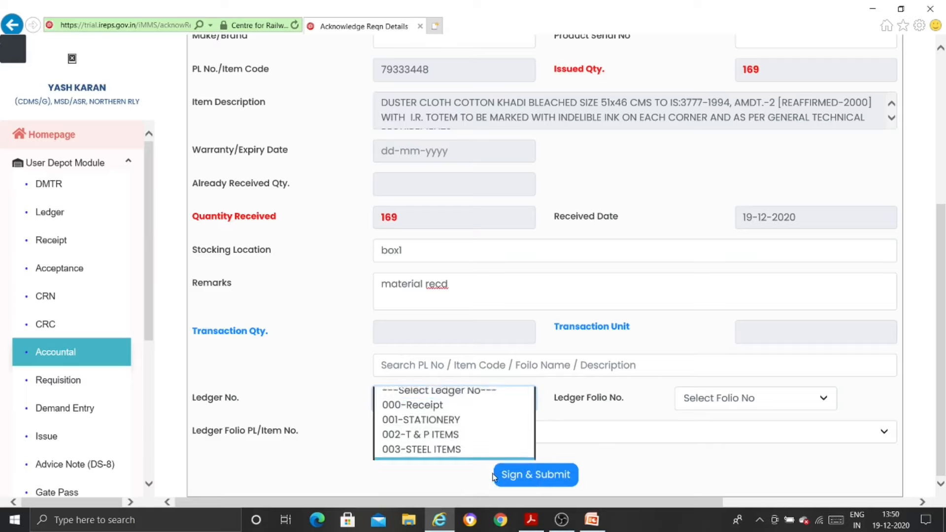
{"action": "left_click", "coordinate": [790, 405]}
{"action": "left_click", "coordinate": [767, 413]}
{"action": "left_click", "coordinate": [499, 434]}
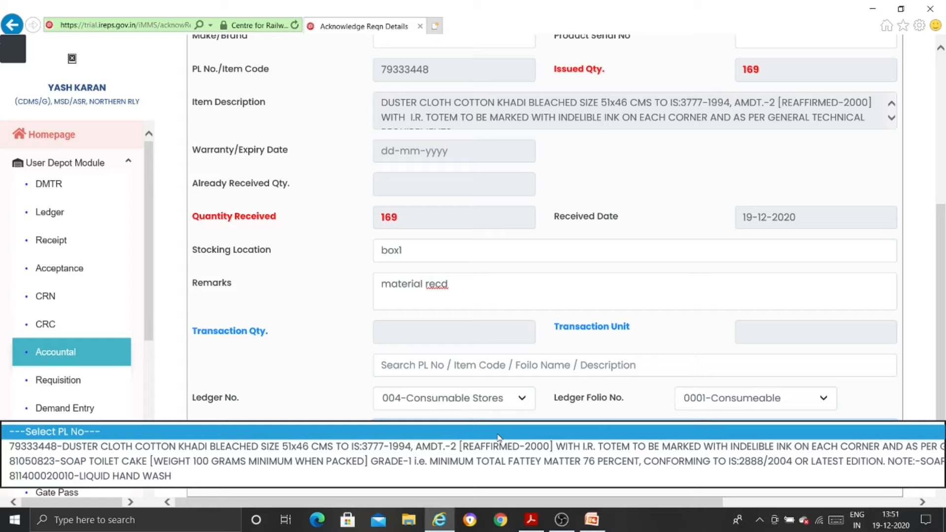
{"action": "left_click", "coordinate": [427, 449]}
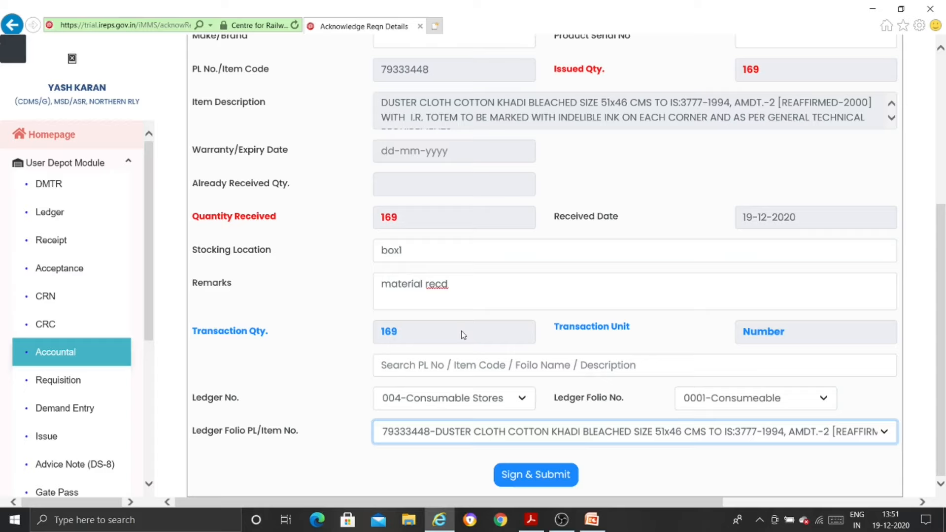
{"action": "left_click", "coordinate": [550, 477]}
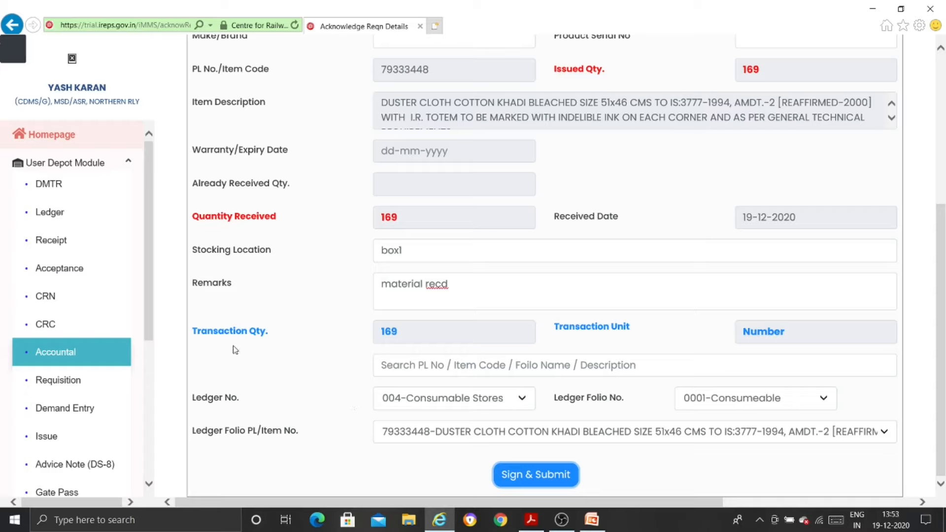
Look up the current duster cloth stock by searching the ledger folio items for "duster"
{"action": "left_click", "coordinate": [55, 218]}
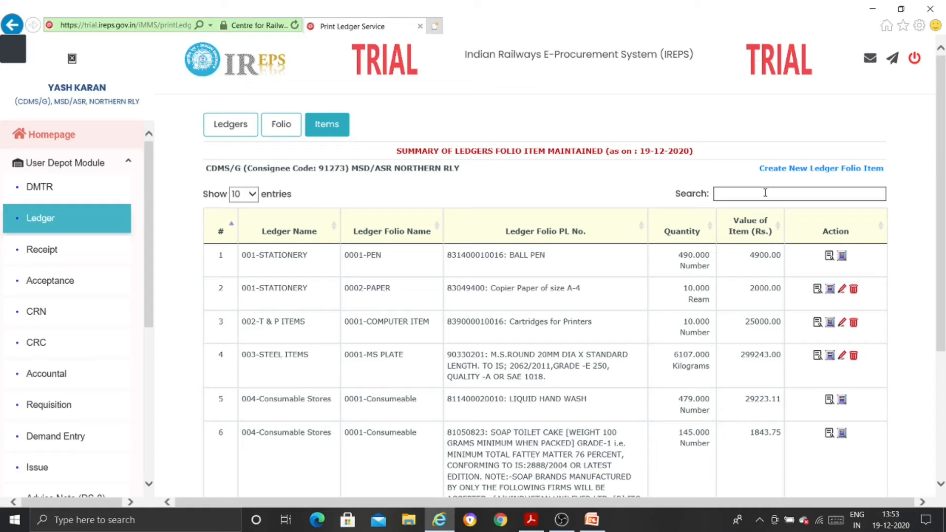
{"action": "type", "text": "duster"}
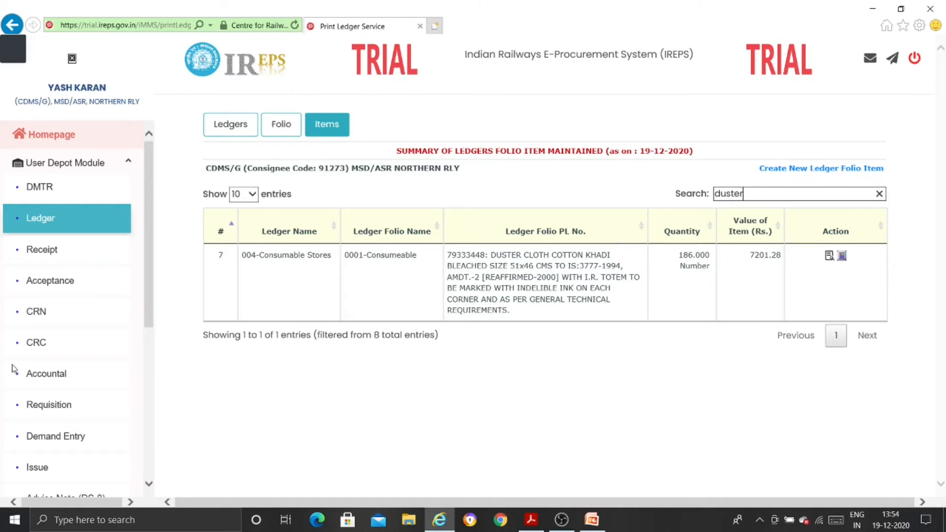
Return to the duster cloth receipt in the accountal section and sign and submit it with the user's personal certificate
{"action": "left_click", "coordinate": [58, 381]}
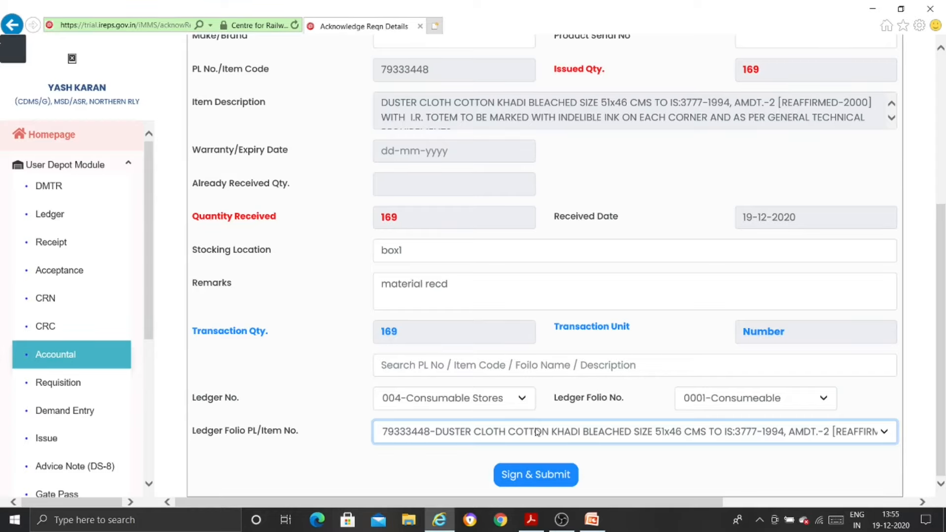
{"action": "left_click", "coordinate": [538, 475]}
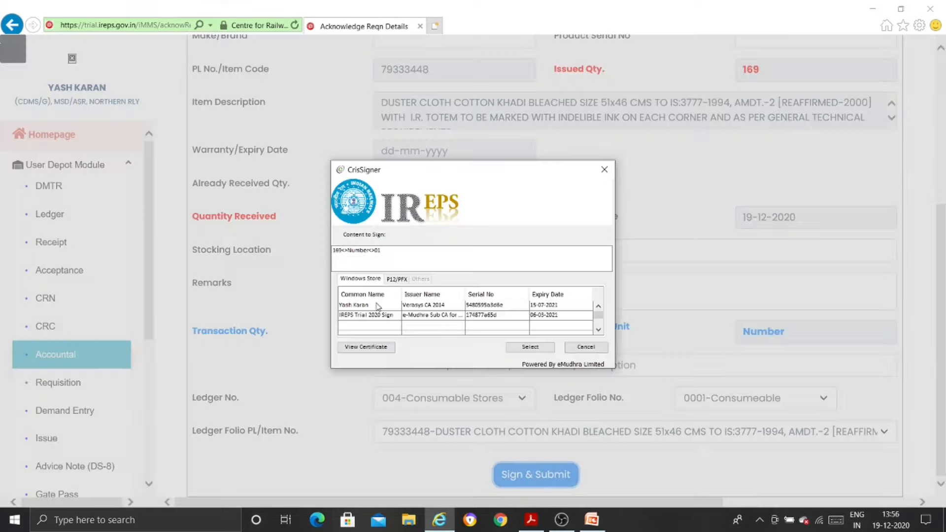
{"action": "left_click", "coordinate": [378, 306]}
{"action": "left_click", "coordinate": [541, 349]}
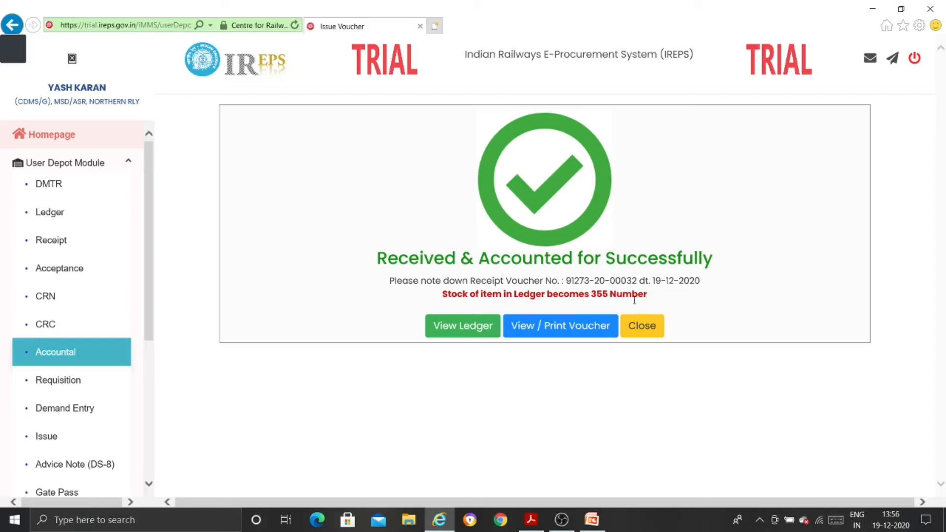
View the duster cloth's ledger to check the newly accounted receipt
{"action": "left_click", "coordinate": [474, 332]}
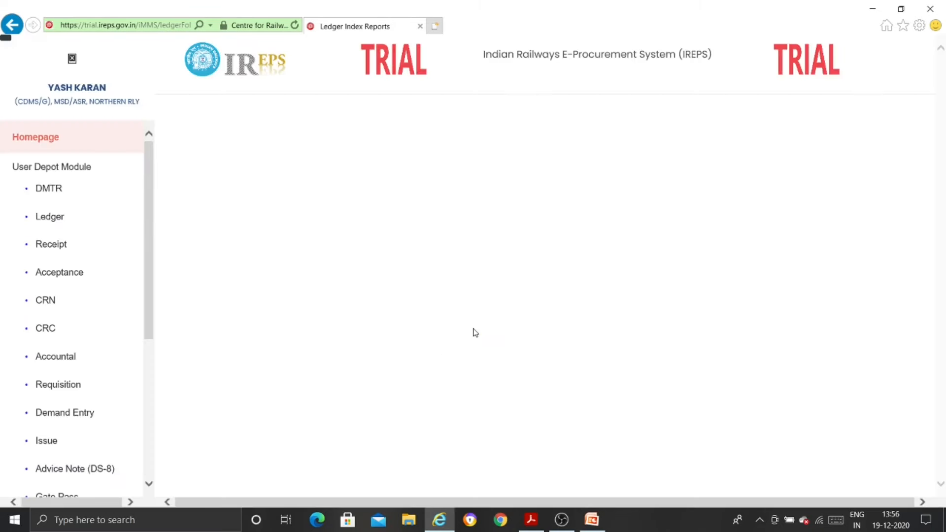
{"action": "scroll", "coordinate": [475, 332], "scroll_direction": "down", "scroll_amount": 3}
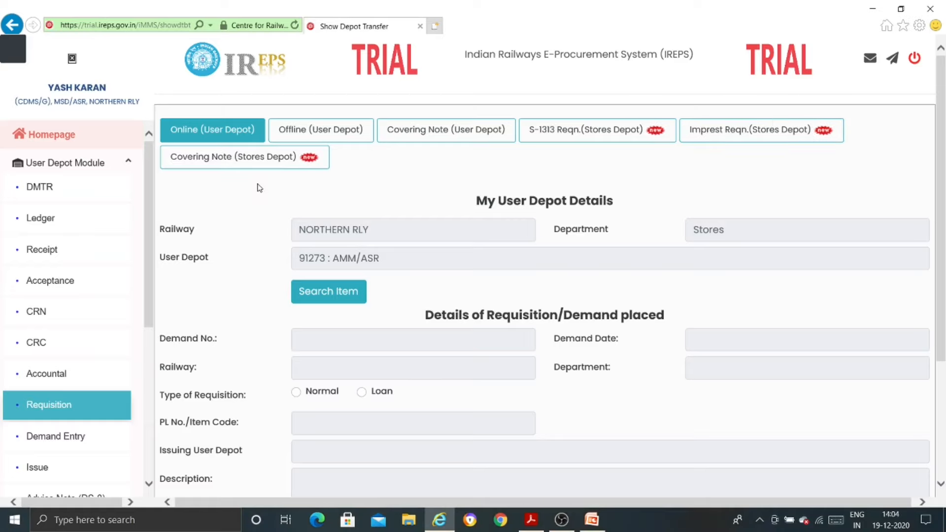
Generate the stores depot covering note for depot 21- ASR and review the requisitions and signature section in the letter
{"action": "left_click", "coordinate": [260, 155]}
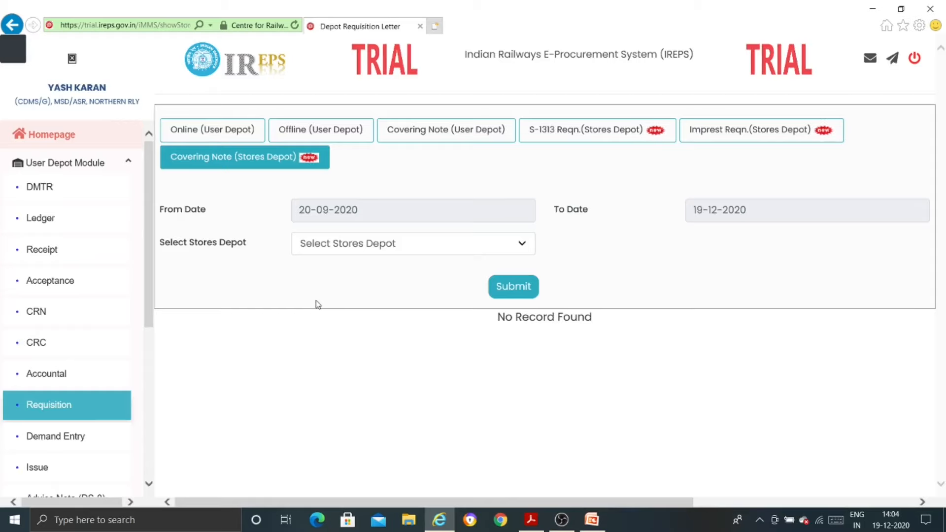
{"action": "left_click", "coordinate": [523, 246]}
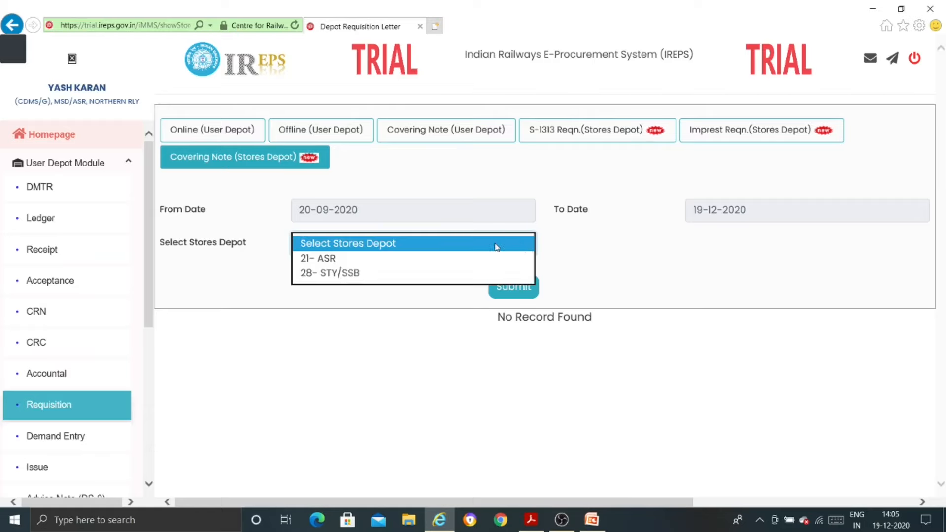
{"action": "left_click", "coordinate": [340, 261]}
{"action": "left_click", "coordinate": [523, 287]}
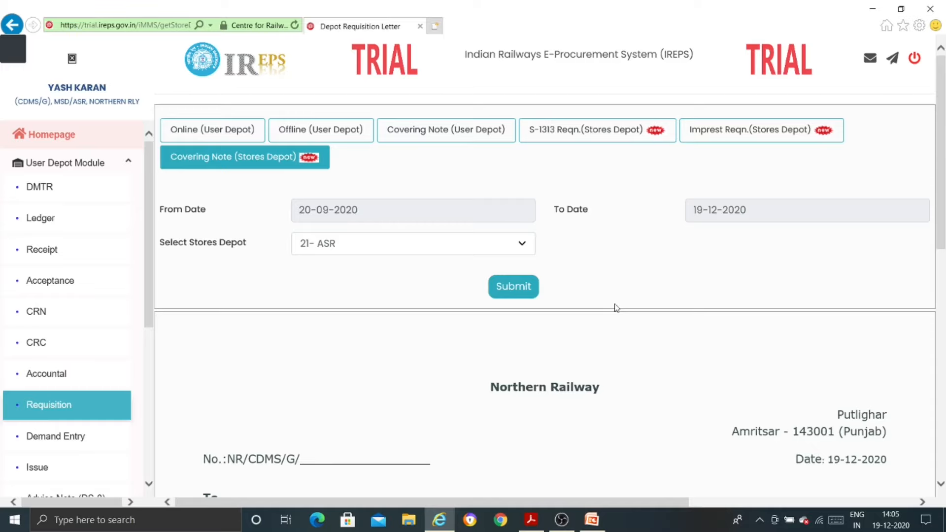
{"action": "scroll", "coordinate": [616, 308], "scroll_direction": "down", "scroll_amount": 10}
{"action": "scroll", "coordinate": [569, 313], "scroll_direction": "up", "scroll_amount": 1}
{"action": "scroll", "coordinate": [571, 314], "scroll_direction": "down", "scroll_amount": 1}
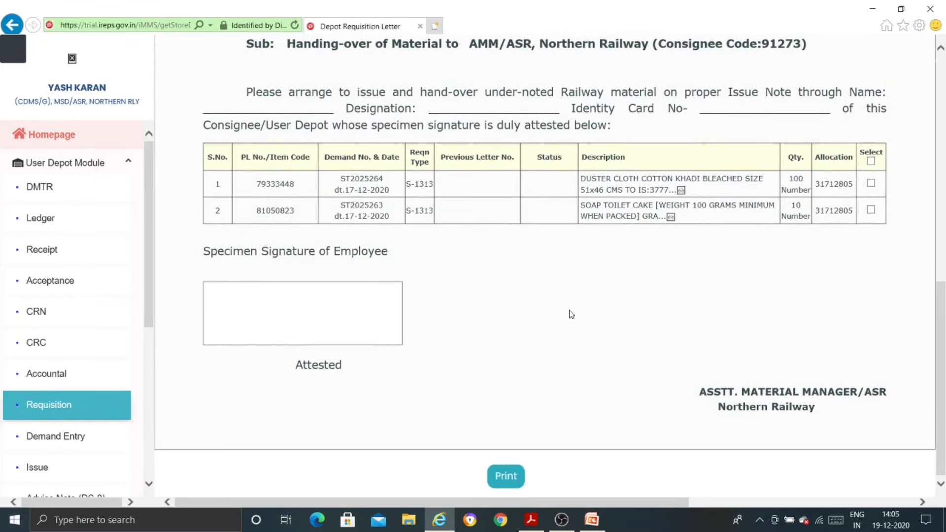
{"action": "scroll", "coordinate": [613, 378], "scroll_direction": "down", "scroll_amount": 1}
{"action": "scroll", "coordinate": [613, 378], "scroll_direction": "up", "scroll_amount": 1}
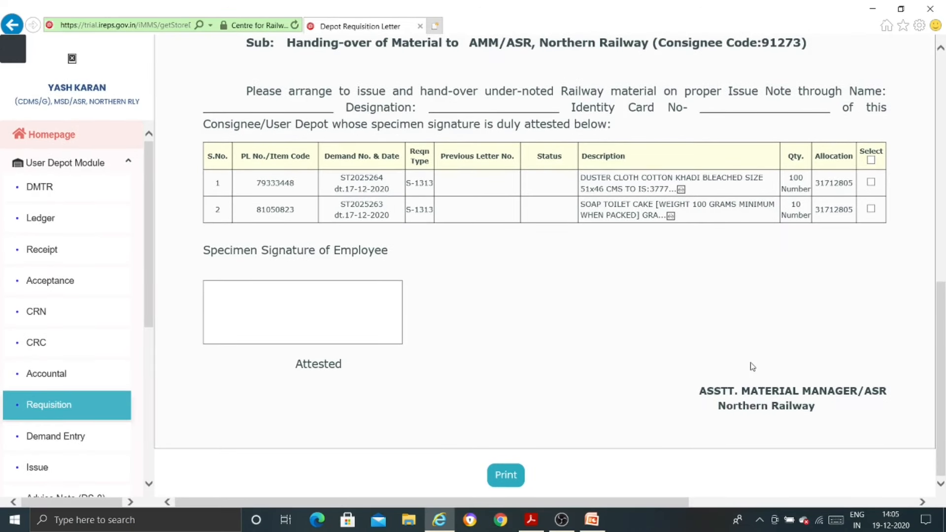